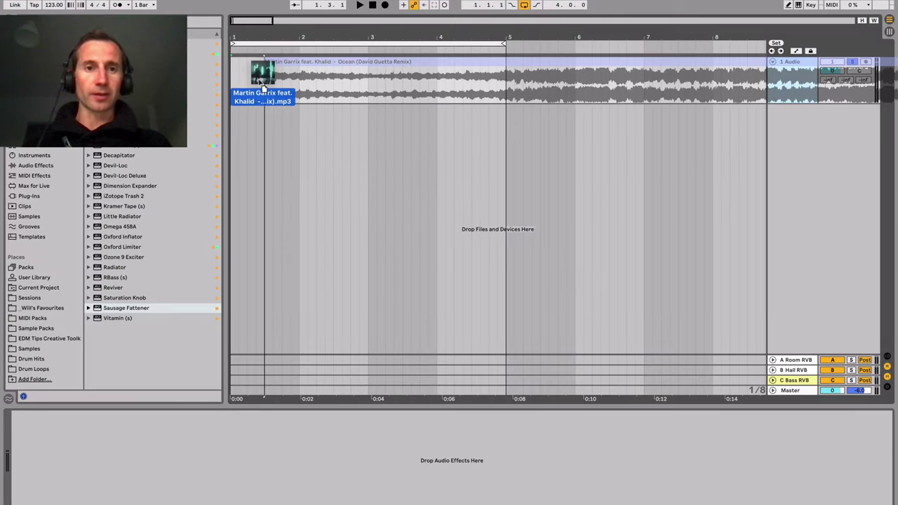
Place the Ocean remix MP3 on its own audio track, enlarge the track and zoom out.
{"action": "left_click_drag", "start_coordinate": [261, 84], "coordinate": [189, 77]}
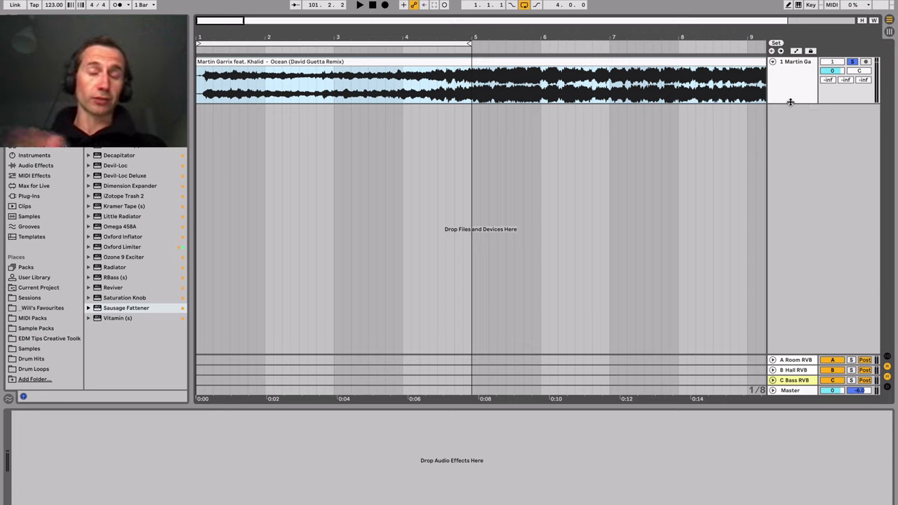
{"action": "left_click_drag", "start_coordinate": [790, 102], "coordinate": [792, 127]}
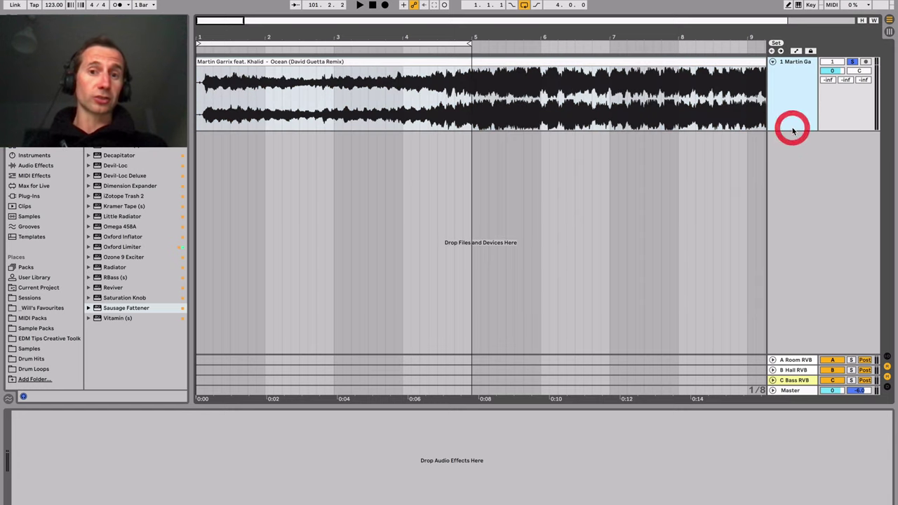
{"action": "left_click_drag", "start_coordinate": [526, 33], "coordinate": [586, 6]}
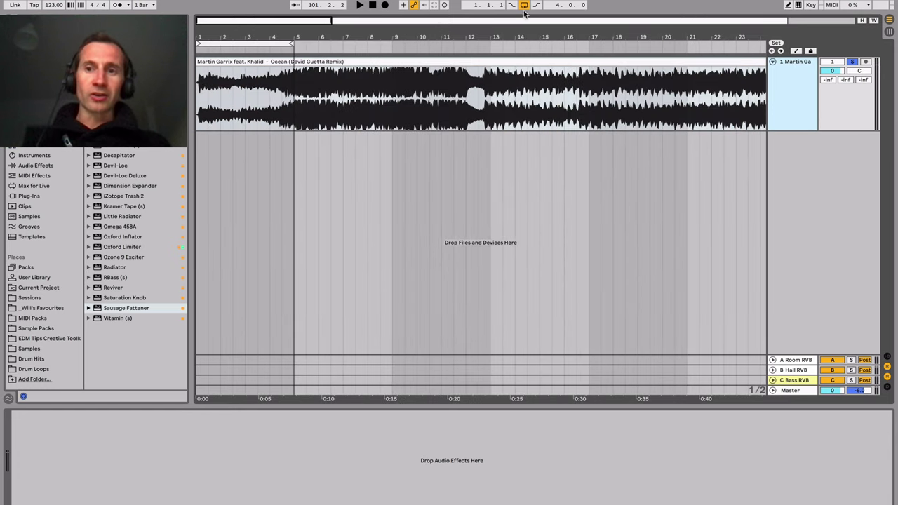
Unsolo the song track, turn Arrangement looping off and start playback.
{"action": "left_click", "coordinate": [852, 62]}
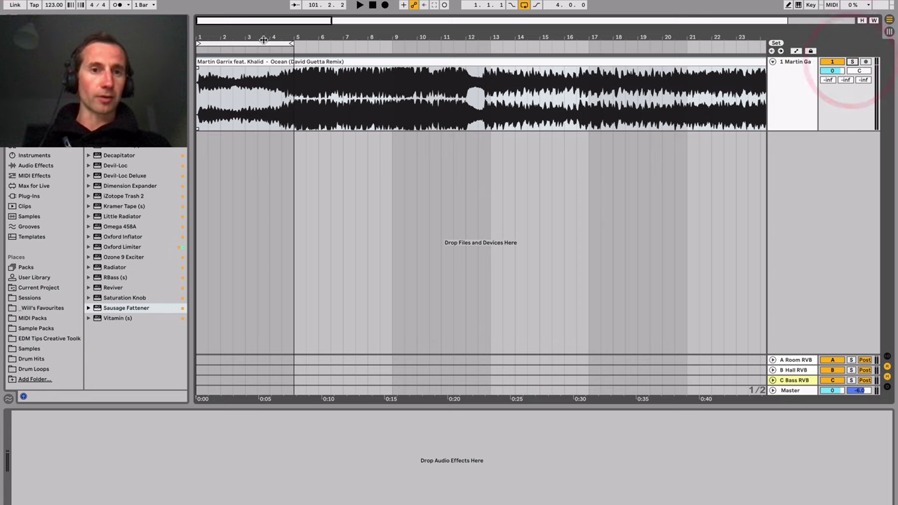
{"action": "left_click", "coordinate": [523, 5]}
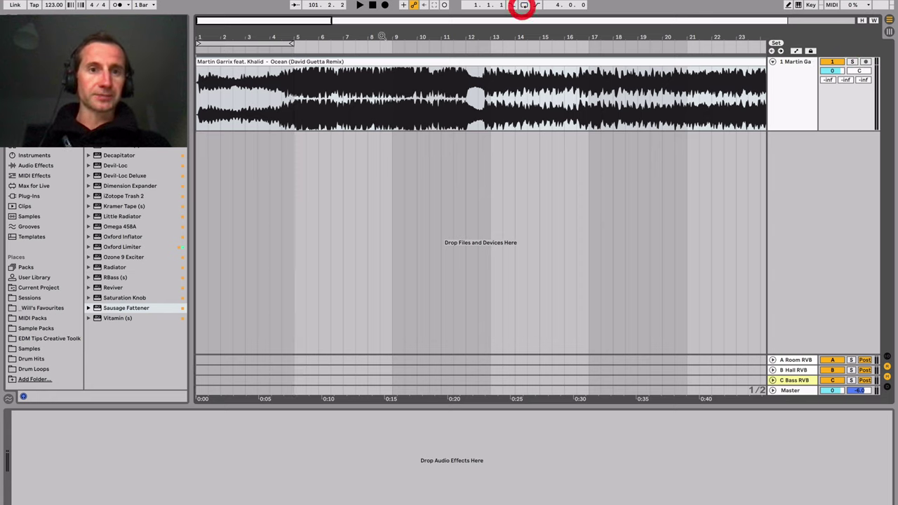
{"action": "left_click", "coordinate": [287, 104]}
{"action": "key", "text": "space"}
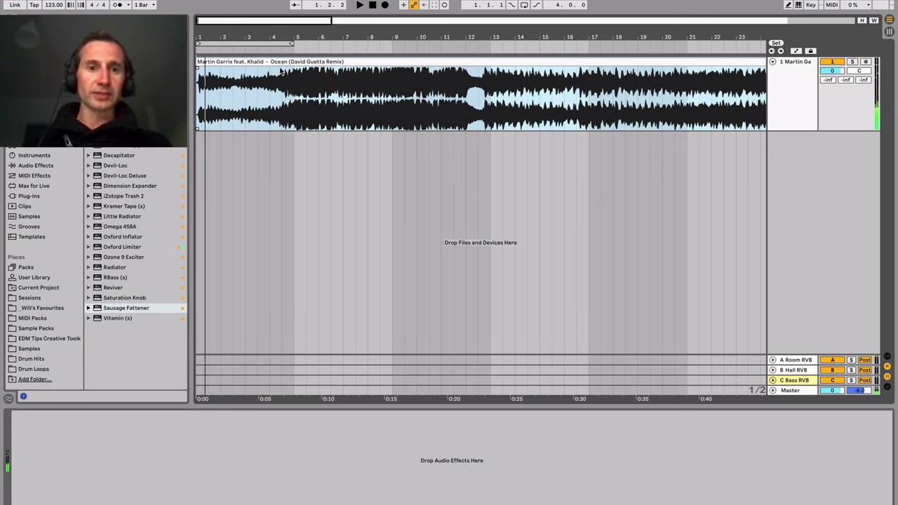
Open the song clip's waveform detail and nudge its Start marker slightly later while auditioning.
{"action": "double_click", "coordinate": [277, 62]}
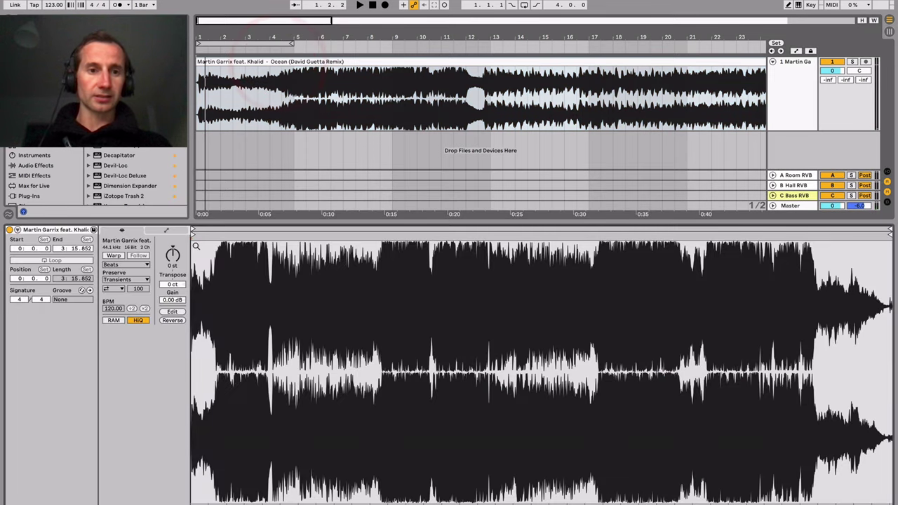
{"action": "scroll", "coordinate": [196, 246], "scroll_direction": "up", "scroll_amount": 2}
{"action": "scroll", "coordinate": [194, 243], "scroll_direction": "up", "scroll_amount": 2}
{"action": "scroll", "coordinate": [191, 241], "scroll_direction": "up", "scroll_amount": 2}
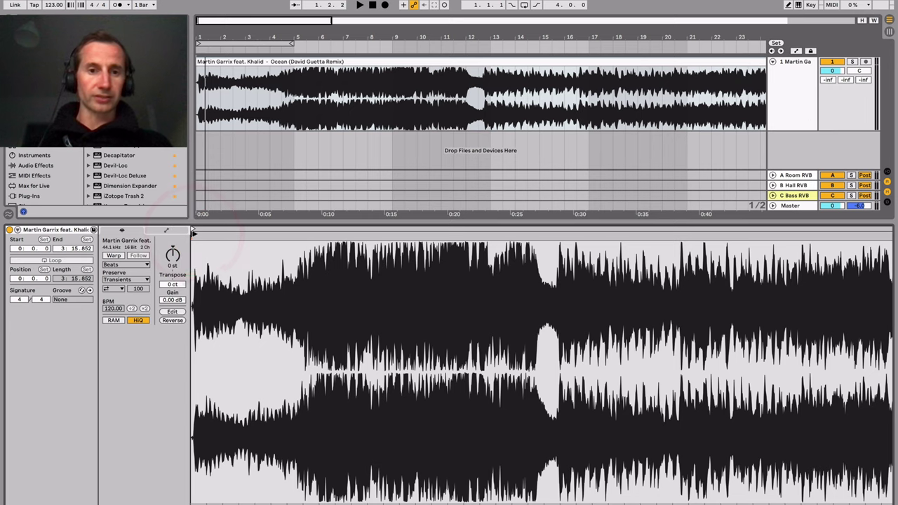
{"action": "mouse_move", "coordinate": [193, 233]}
{"action": "left_mouse_down"}
{"action": "mouse_move", "coordinate": [226, 251]}
{"action": "mouse_move", "coordinate": [198, 235]}
{"action": "left_mouse_up"}
{"action": "key", "text": "space"}
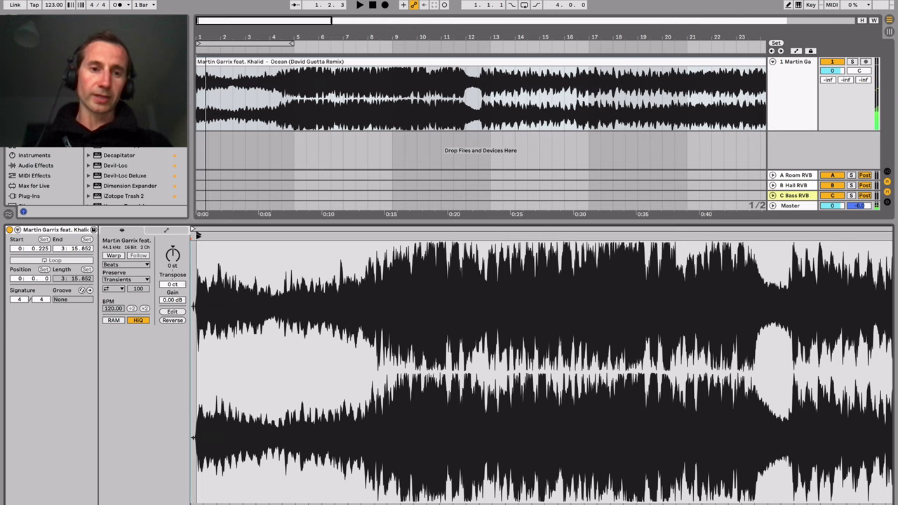
{"action": "left_click_drag", "start_coordinate": [197, 234], "coordinate": [198, 234]}
{"action": "key", "text": "space"}
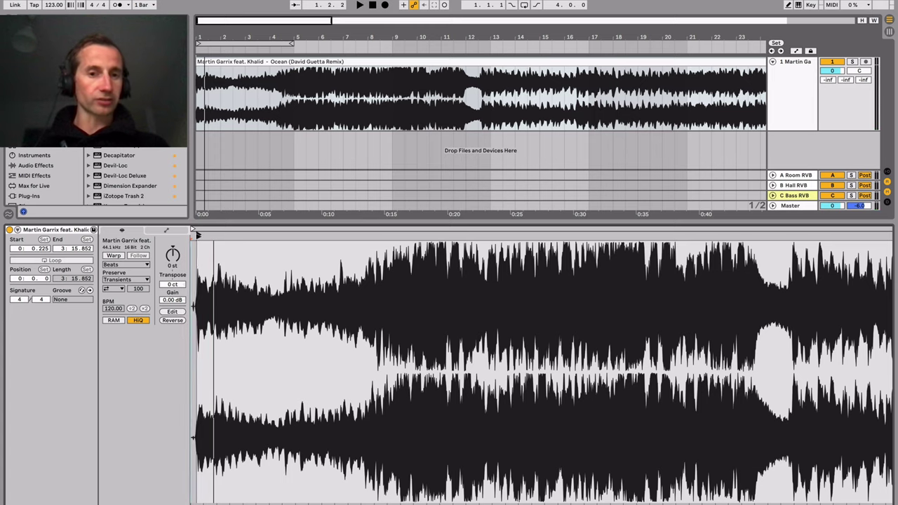
Move the clip Start onto the first downbeat near 7.8 seconds and hide Clip View.
{"action": "left_click_drag", "start_coordinate": [199, 235], "coordinate": [353, 236]}
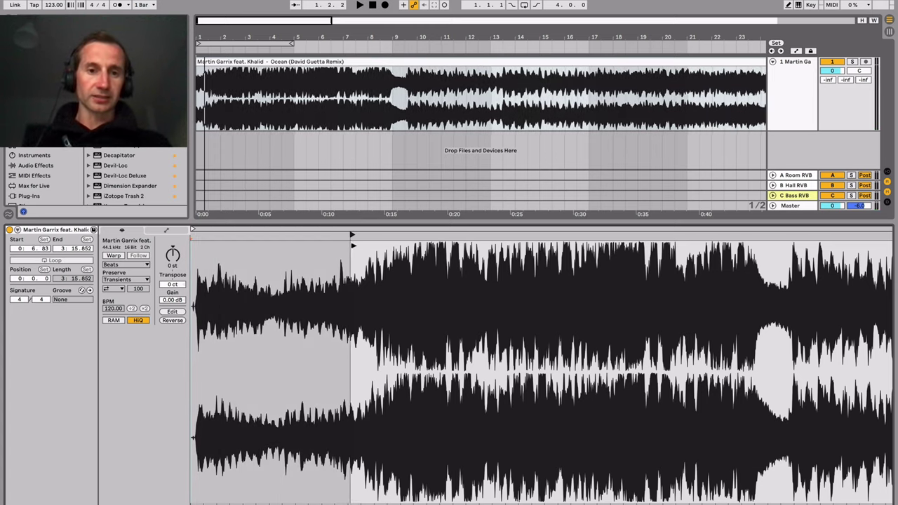
{"action": "left_click", "coordinate": [356, 241]}
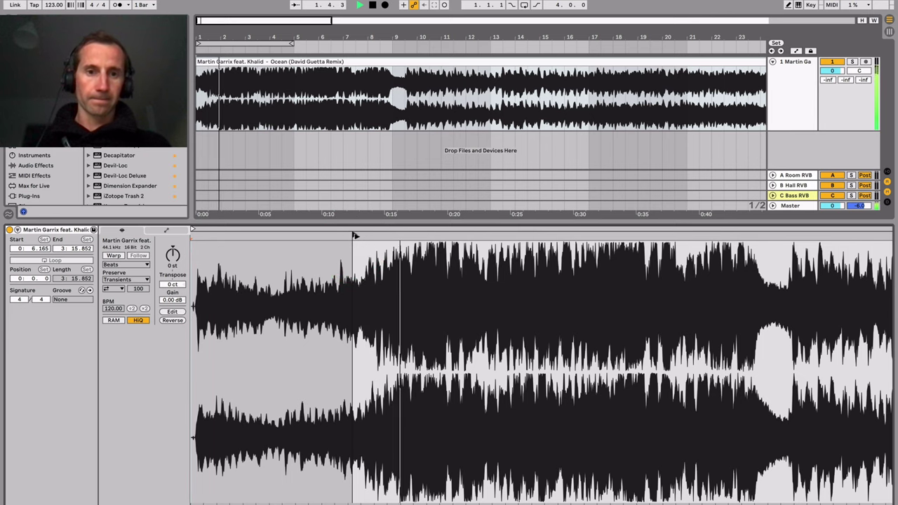
{"action": "left_click", "coordinate": [355, 235]}
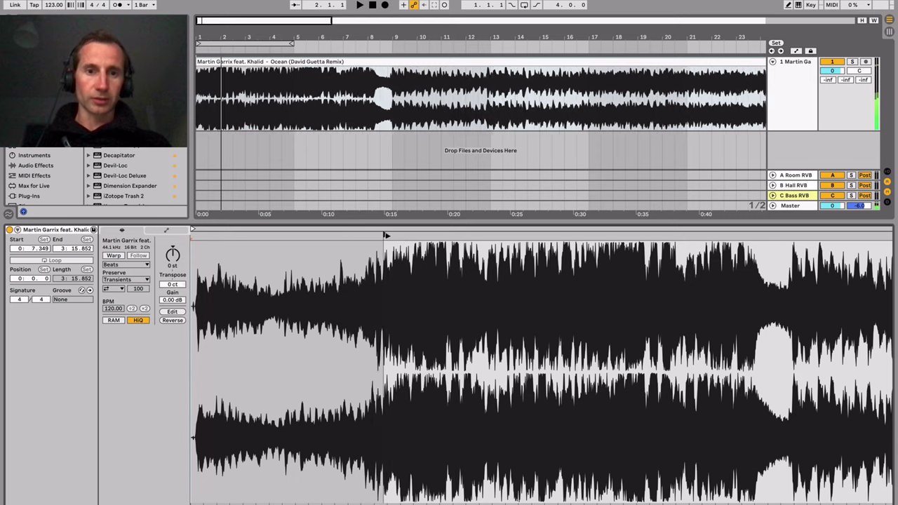
{"action": "left_click_drag", "start_coordinate": [388, 237], "coordinate": [391, 261]}
{"action": "key", "text": "space"}
{"action": "mouse_move", "coordinate": [345, 236]}
{"action": "left_mouse_down"}
{"action": "mouse_move", "coordinate": [556, 234]}
{"action": "mouse_move", "coordinate": [534, 235]}
{"action": "mouse_move", "coordinate": [543, 239]}
{"action": "left_mouse_up"}
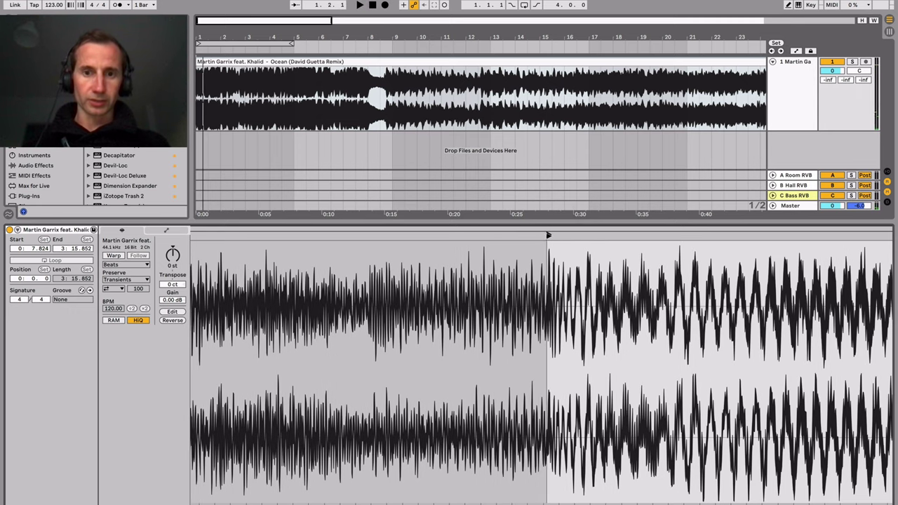
{"action": "key", "text": "space"}
{"action": "left_click_drag", "start_coordinate": [548, 236], "coordinate": [231, 265]}
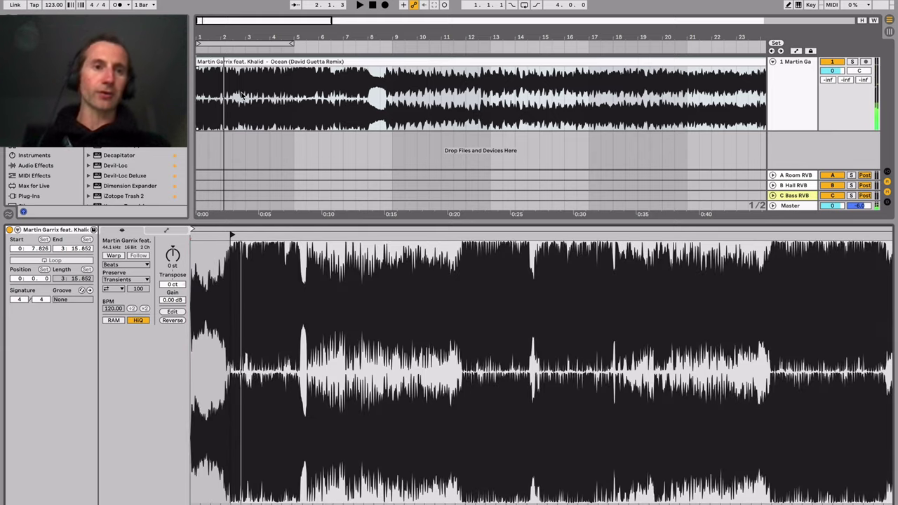
{"action": "key", "text": "shift+Tab"}
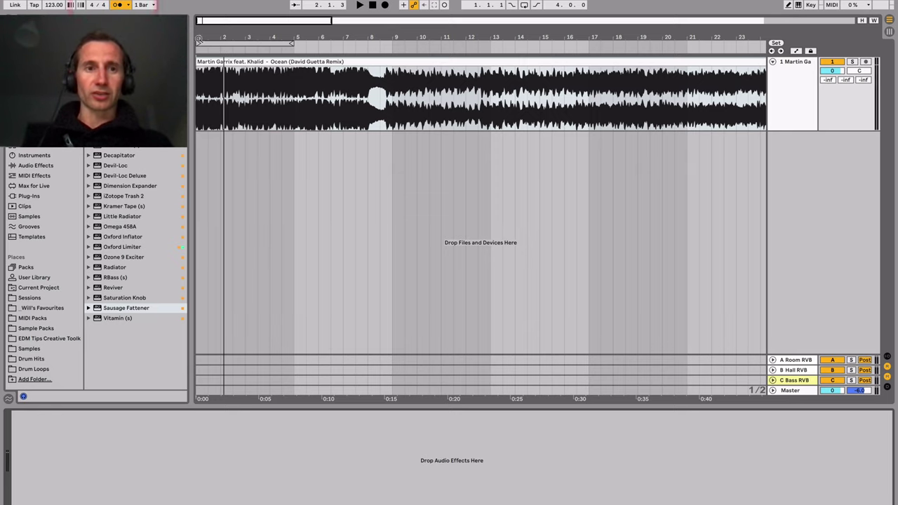
Zoom in on the selected song clip and set the project tempo to 125 BPM.
{"action": "key", "text": "ctrl+a"}
{"action": "key", "text": "plus"}
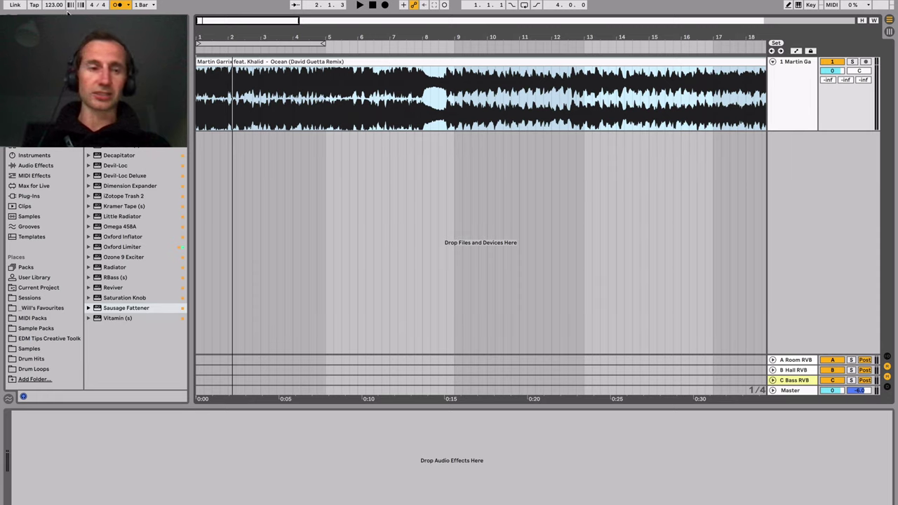
{"action": "key", "text": "space"}
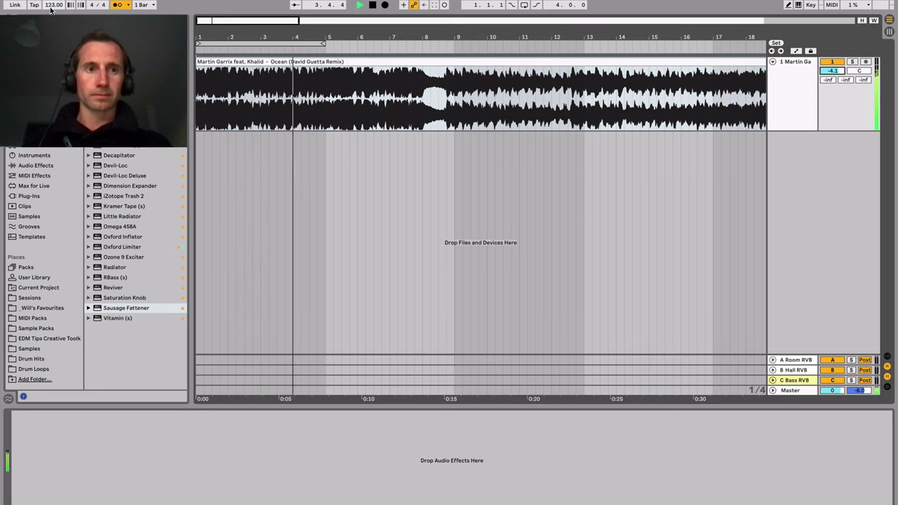
{"action": "key", "text": "space"}
{"action": "type", "text": "5"}
{"action": "key", "text": "Return"}
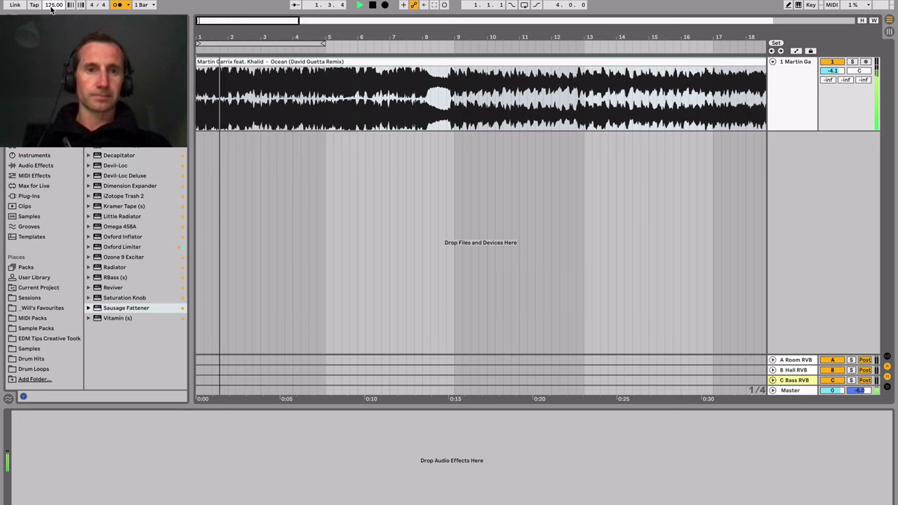
{"action": "key", "text": "space"}
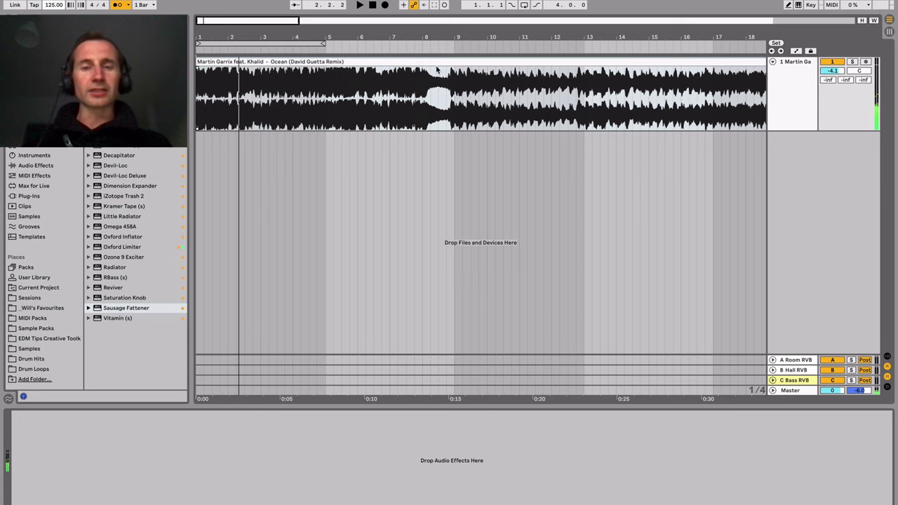
Raise the tempo toward 127 BPM and zoom across the song to check bar alignment.
{"action": "left_click_drag", "start_coordinate": [433, 36], "coordinate": [399, 32]}
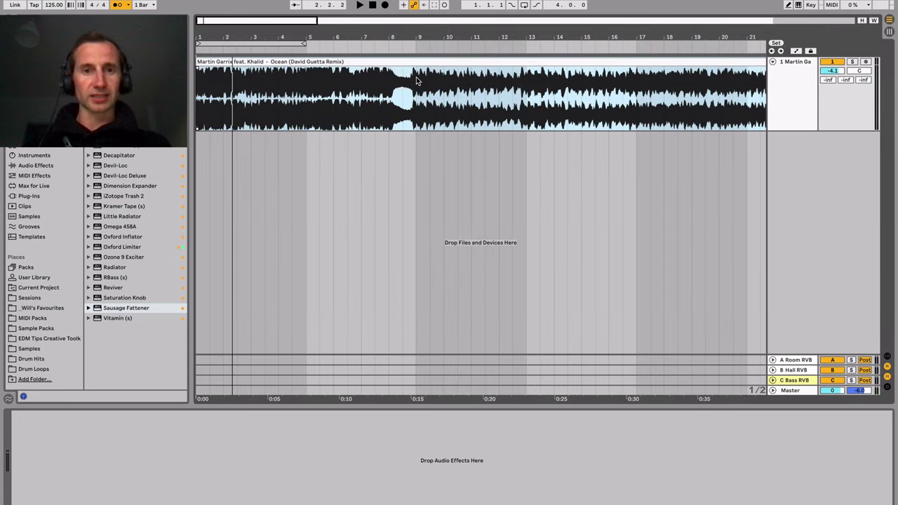
{"action": "left_click", "coordinate": [416, 93]}
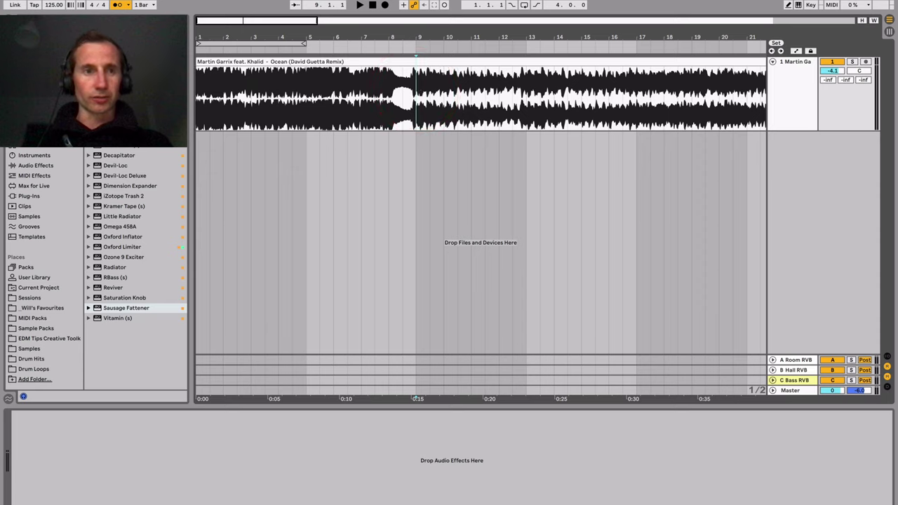
{"action": "left_click_drag", "start_coordinate": [51, 5], "coordinate": [54, 9]}
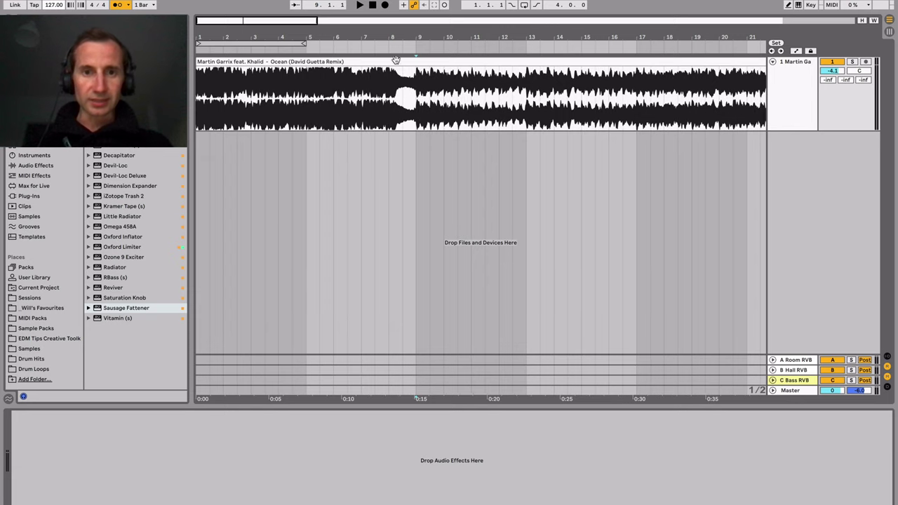
{"action": "left_click_drag", "start_coordinate": [442, 37], "coordinate": [442, 21]}
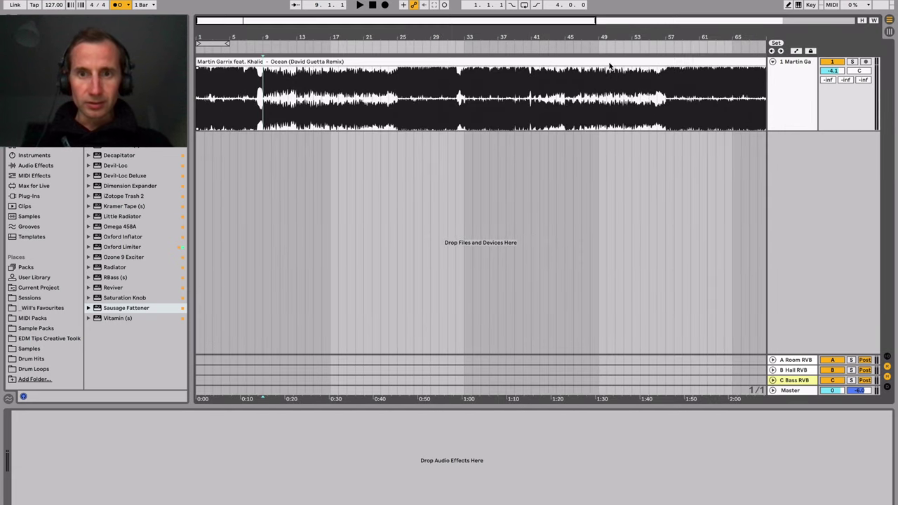
{"action": "left_click_drag", "start_coordinate": [663, 39], "coordinate": [657, 98]}
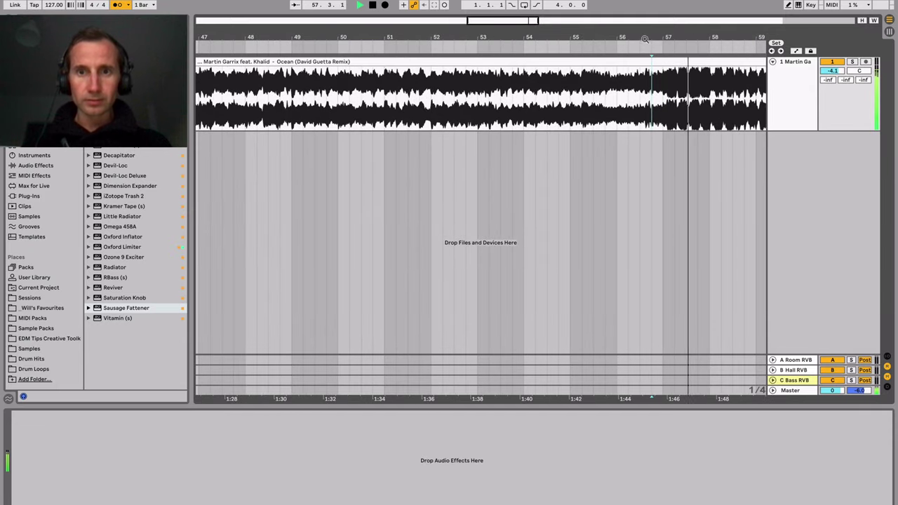
{"action": "left_click_drag", "start_coordinate": [645, 39], "coordinate": [480, 38]}
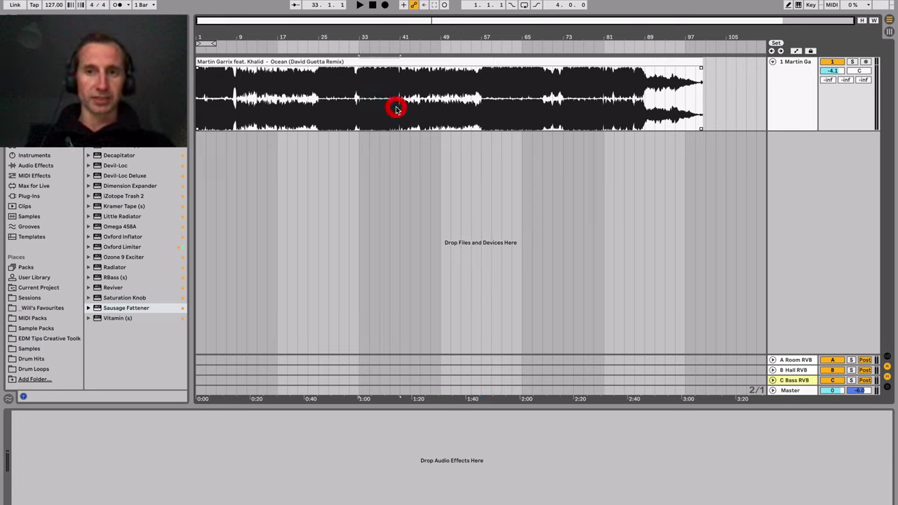
Mark bars 57–61, zoom in around bar 57 and play from there.
{"action": "left_click_drag", "start_coordinate": [395, 108], "coordinate": [377, 105]}
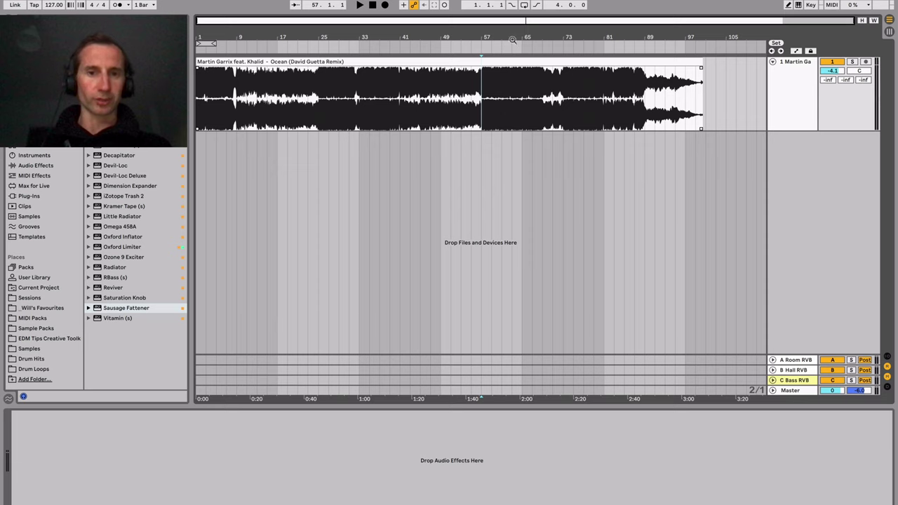
{"action": "left_click_drag", "start_coordinate": [457, 37], "coordinate": [458, 71]}
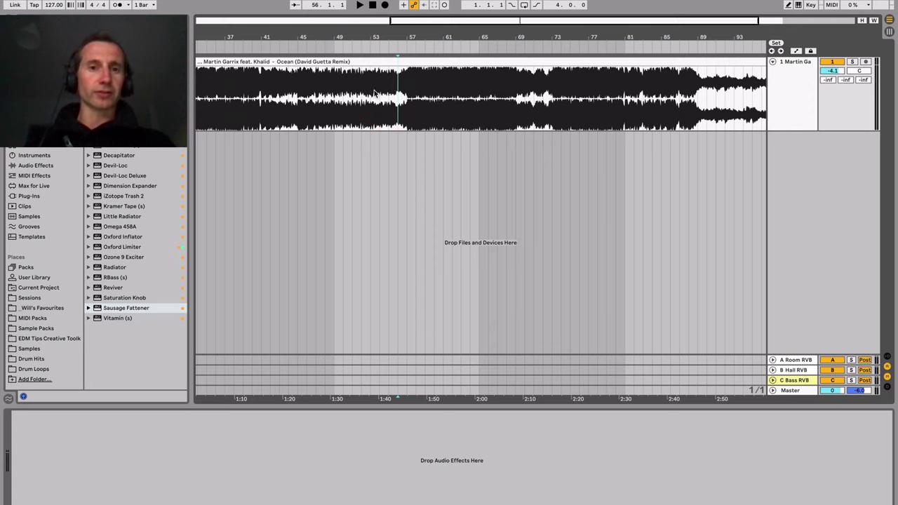
{"action": "left_click", "coordinate": [396, 90]}
{"action": "key", "text": "space"}
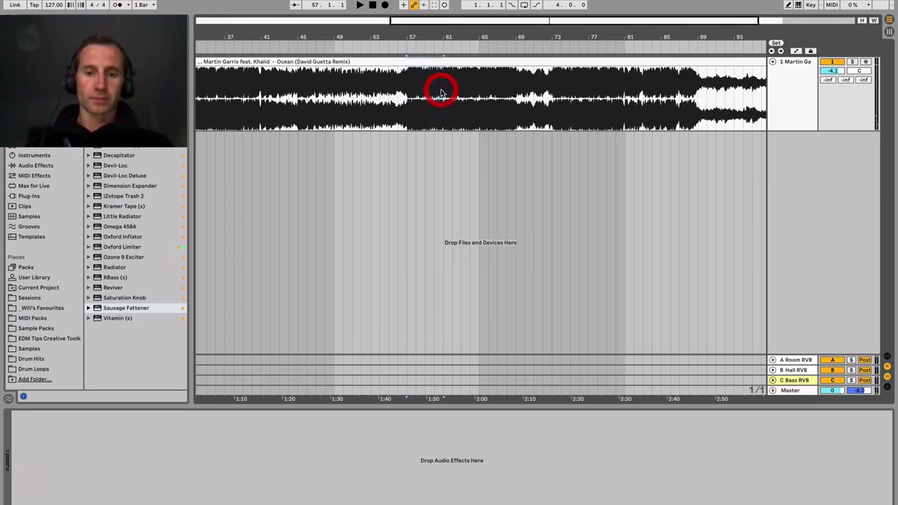
Loop bars 57–61 with Ctrl+L and audition the loop while zooming in.
{"action": "key", "text": "ctrl+l"}
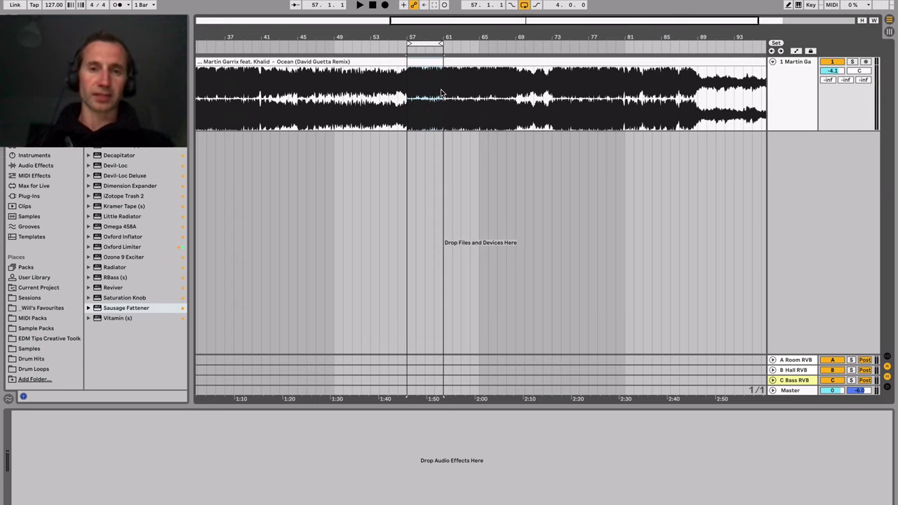
{"action": "left_click_drag", "start_coordinate": [425, 37], "coordinate": [425, 43]}
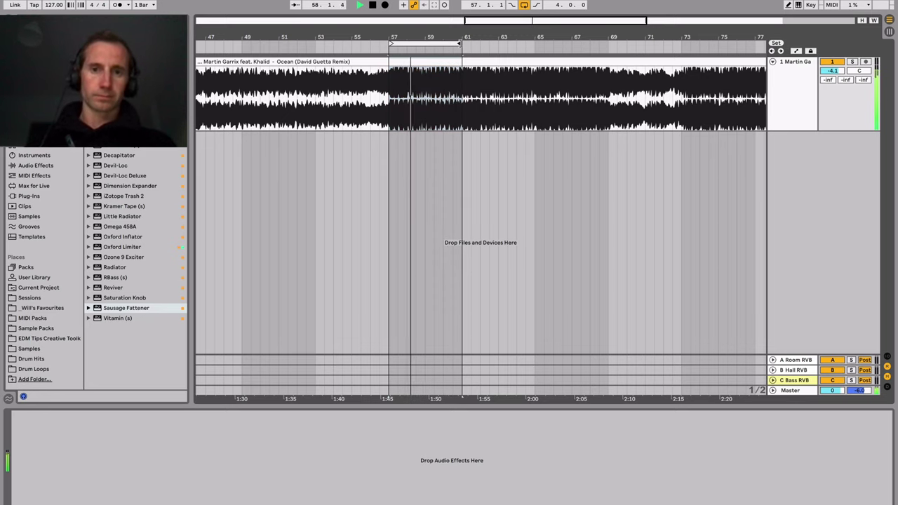
{"action": "key", "text": "space"}
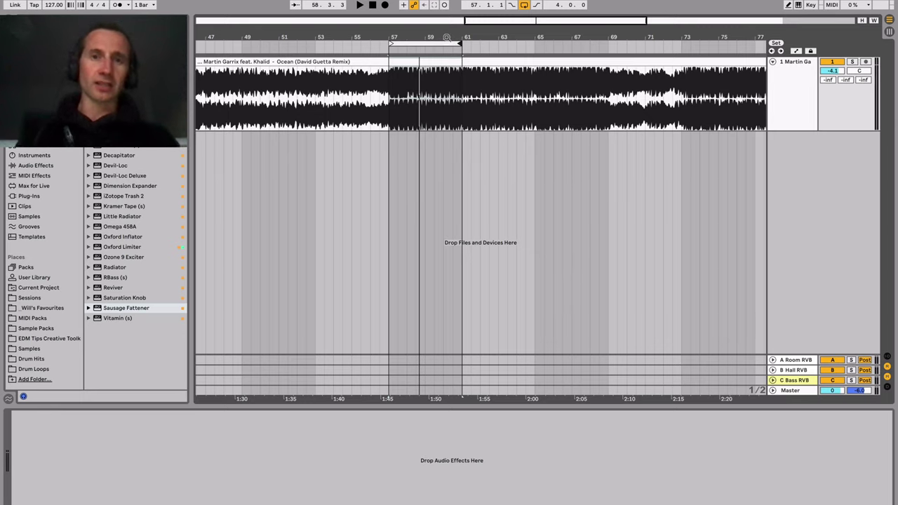
{"action": "left_click_drag", "start_coordinate": [432, 37], "coordinate": [431, 63]}
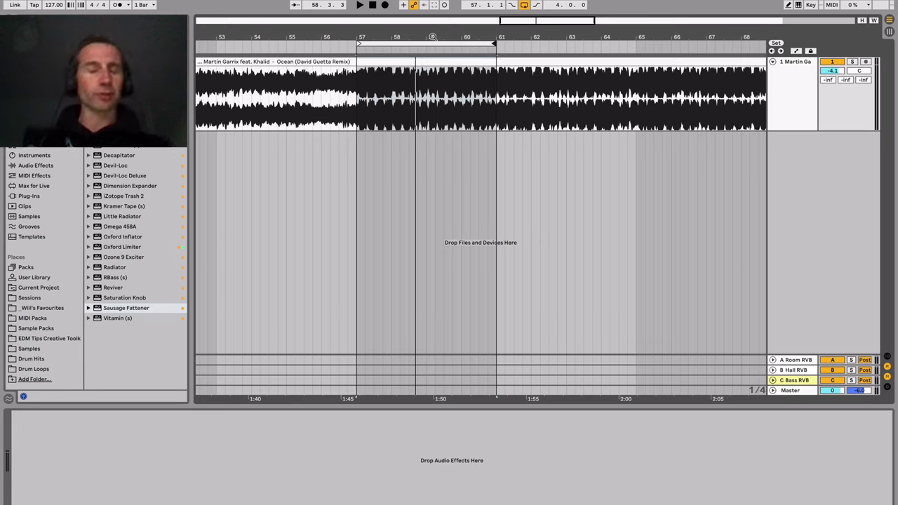
{"action": "key", "text": "space"}
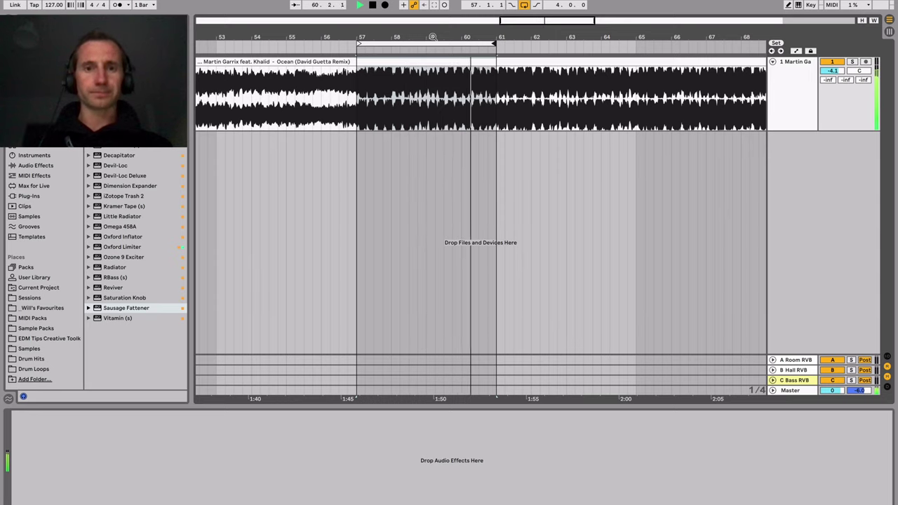
{"action": "key", "text": "space"}
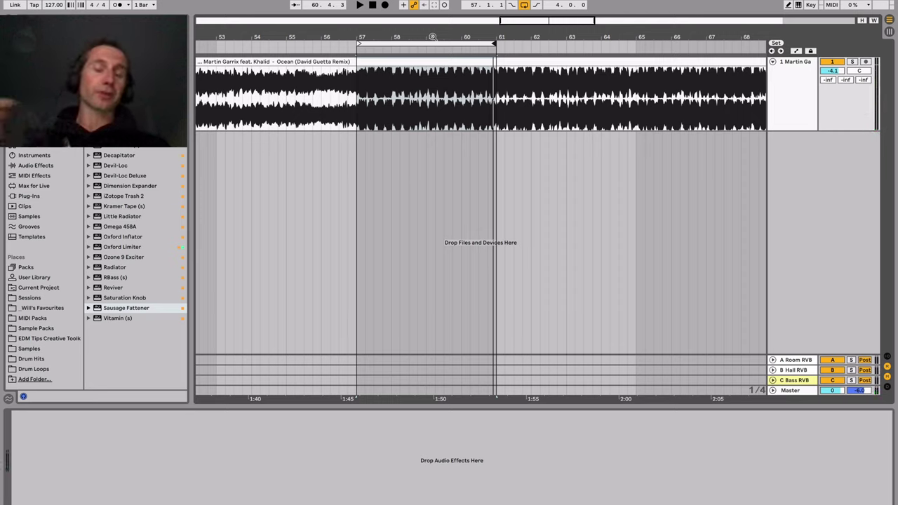
Replay the loop from the start of bar 57, then stop.
{"action": "key", "text": "space"}
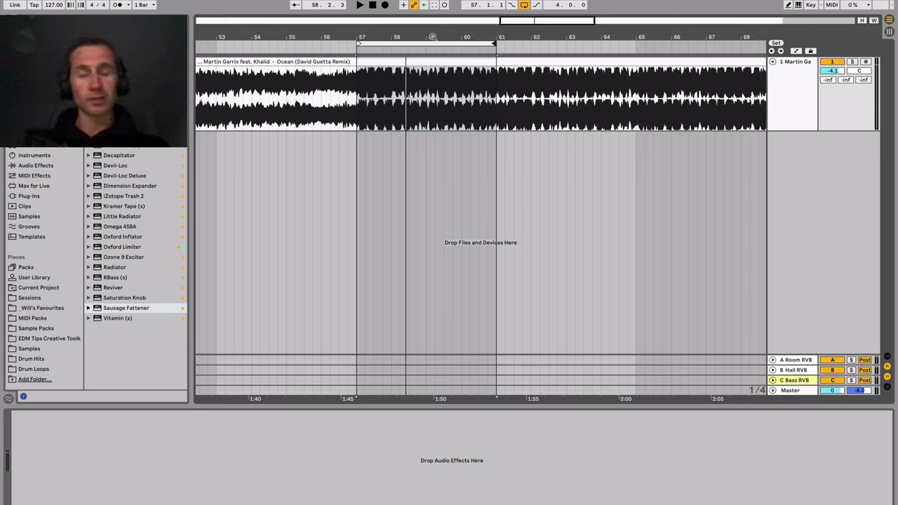
{"action": "left_click", "coordinate": [357, 104]}
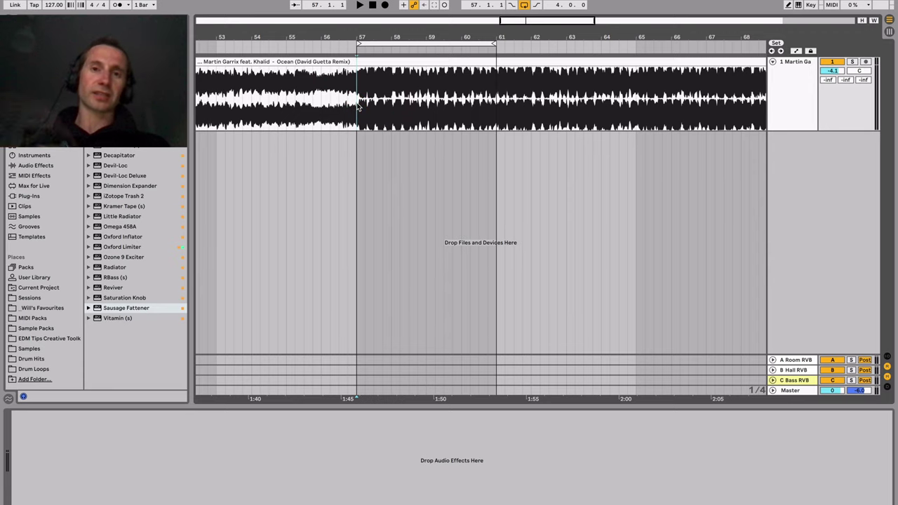
{"action": "key", "text": "space"}
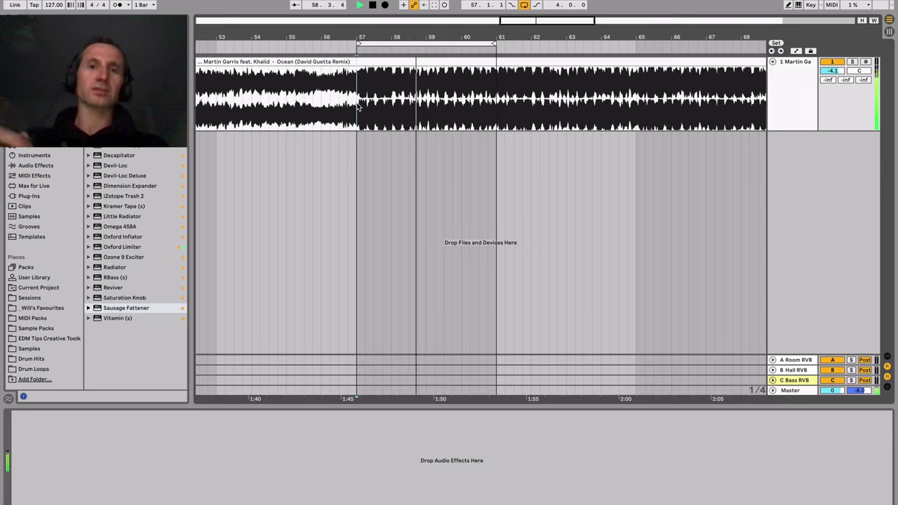
{"action": "key", "text": "space"}
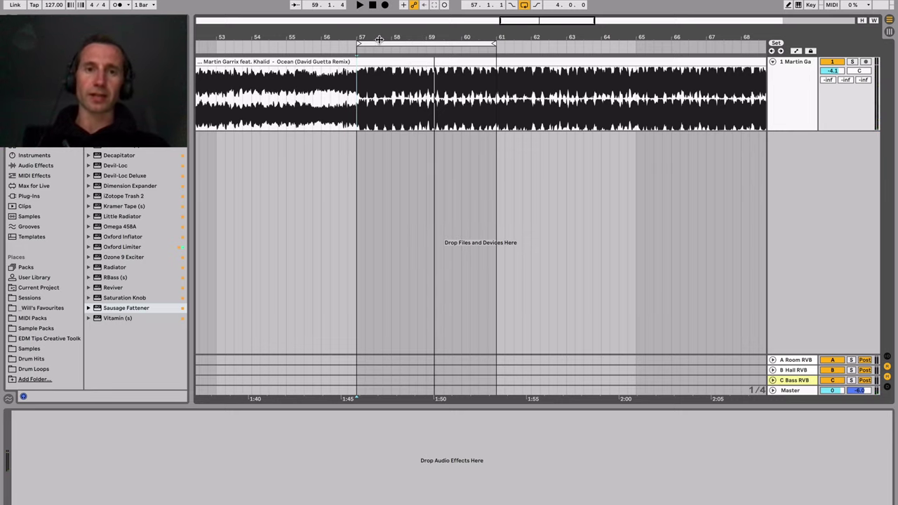
Loop only the first two beats of bar 57 and play them.
{"action": "left_click_drag", "start_coordinate": [379, 40], "coordinate": [414, 37]}
{"action": "key", "text": "space"}
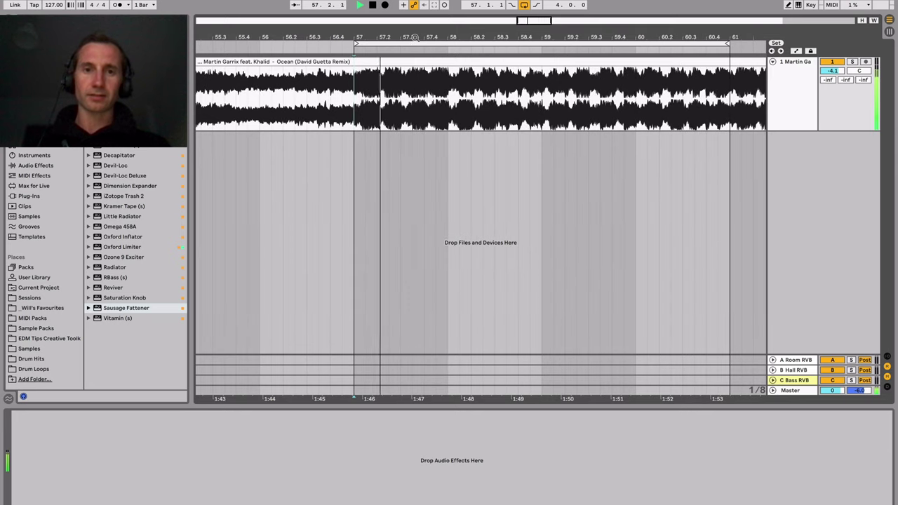
{"action": "left_click", "coordinate": [355, 97]}
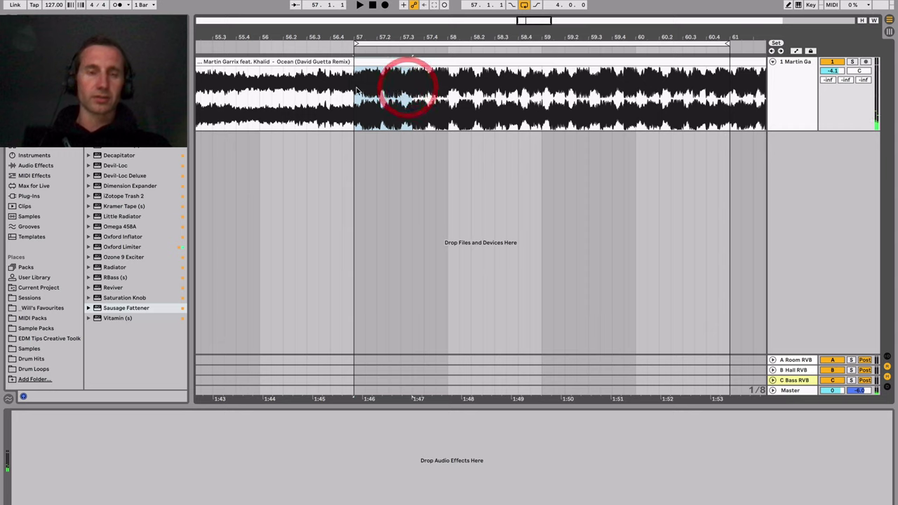
{"action": "left_click_drag", "start_coordinate": [407, 90], "coordinate": [356, 93]}
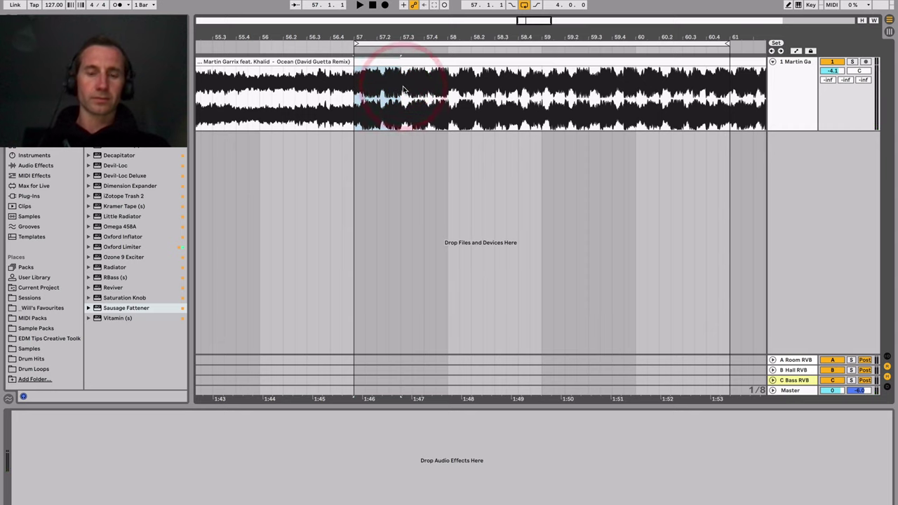
{"action": "key", "text": "ctrl+l"}
{"action": "key", "text": "space"}
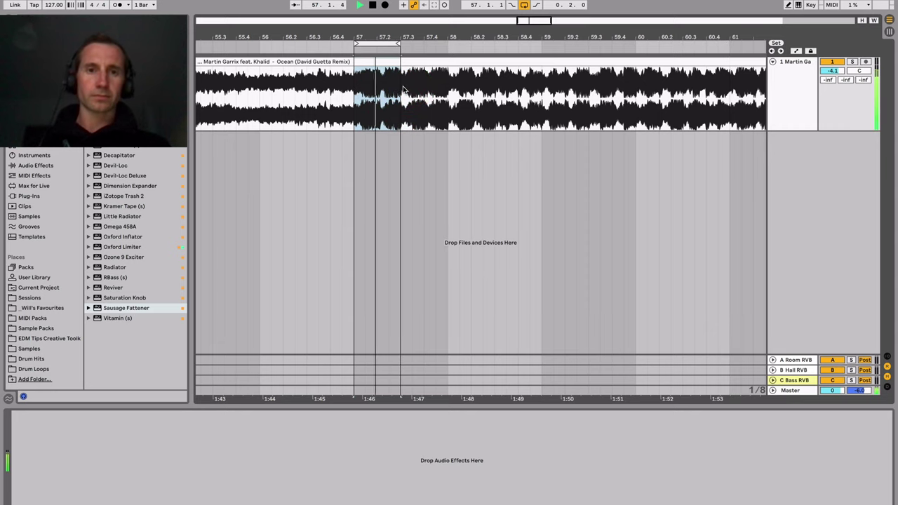
{"action": "key", "text": "space"}
Shorten the loop to a single beat, audition it, then zoom back out to bars 55–62.
{"action": "left_click_drag", "start_coordinate": [383, 40], "coordinate": [316, 50]}
{"action": "left_click_drag", "start_coordinate": [218, 45], "coordinate": [345, 45]}
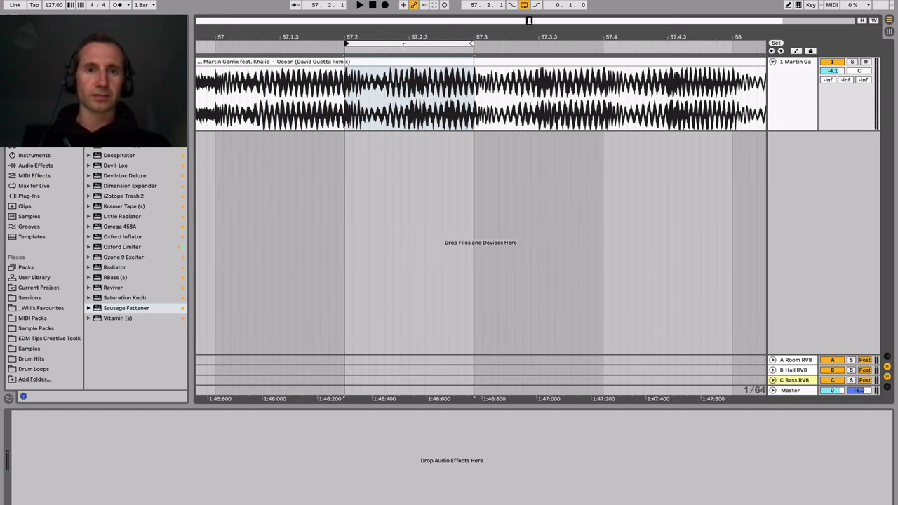
{"action": "key", "text": "space"}
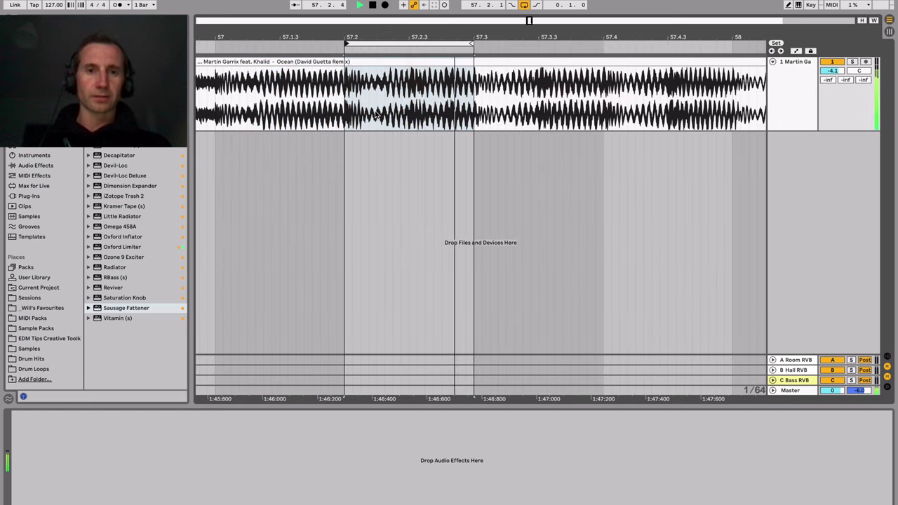
{"action": "key", "text": "space"}
{"action": "mouse_move", "coordinate": [407, 35]}
{"action": "left_mouse_down"}
{"action": "mouse_move", "coordinate": [407, 27]}
{"action": "mouse_move", "coordinate": [381, 44]}
{"action": "left_mouse_up"}
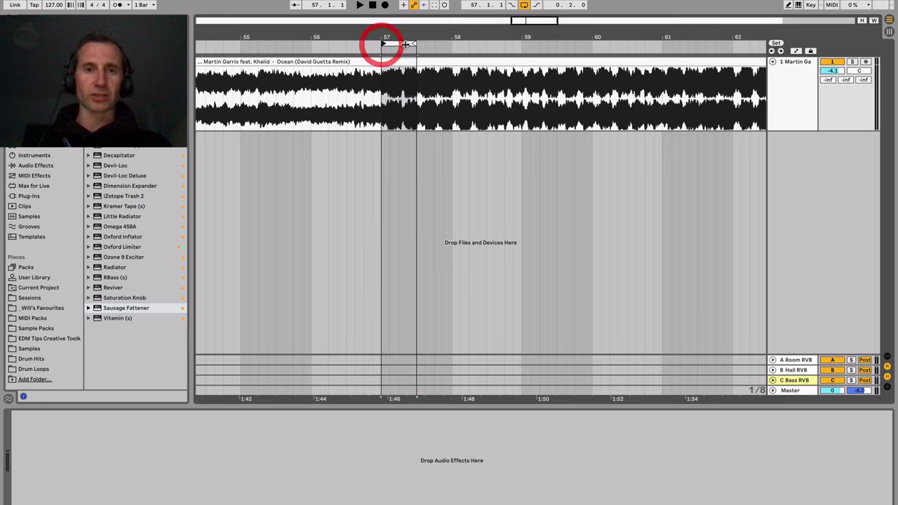
{"action": "left_click", "coordinate": [470, 45]}
Extend the loop end out to bar 61 and play the four-bar loop from bar 57.
{"action": "left_click_drag", "start_coordinate": [414, 44], "coordinate": [663, 44]}
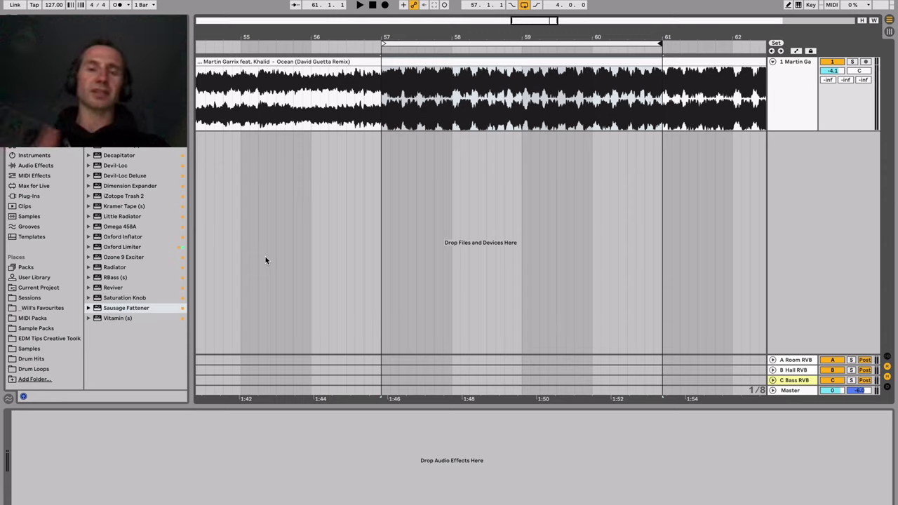
{"action": "key", "text": "space"}
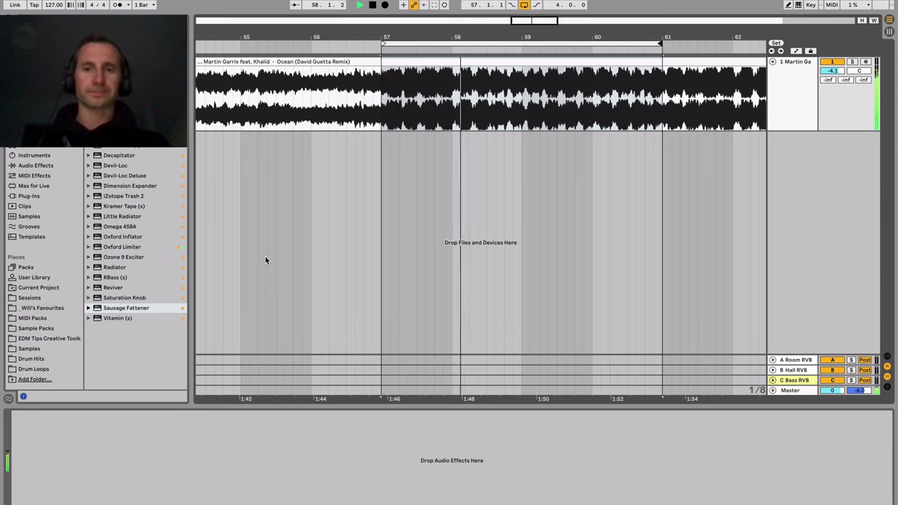
{"action": "left_click", "coordinate": [265, 260]}
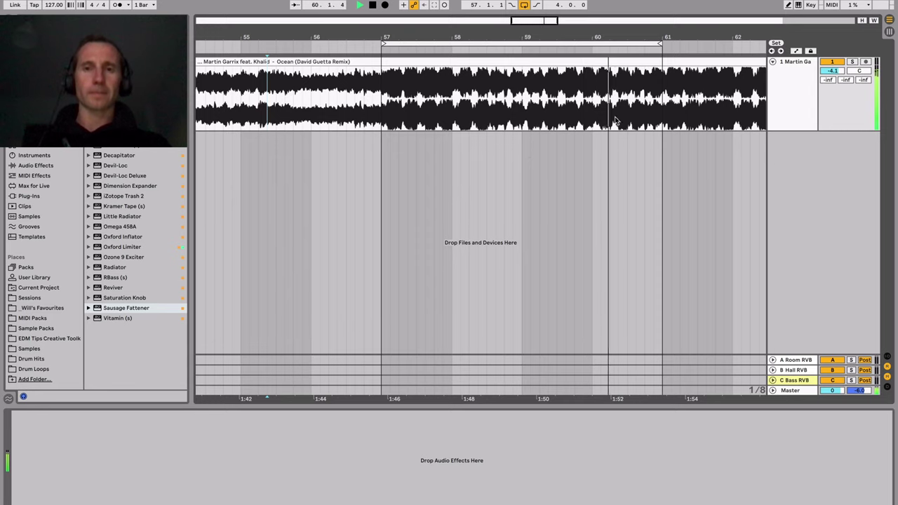
{"action": "key", "text": "space"}
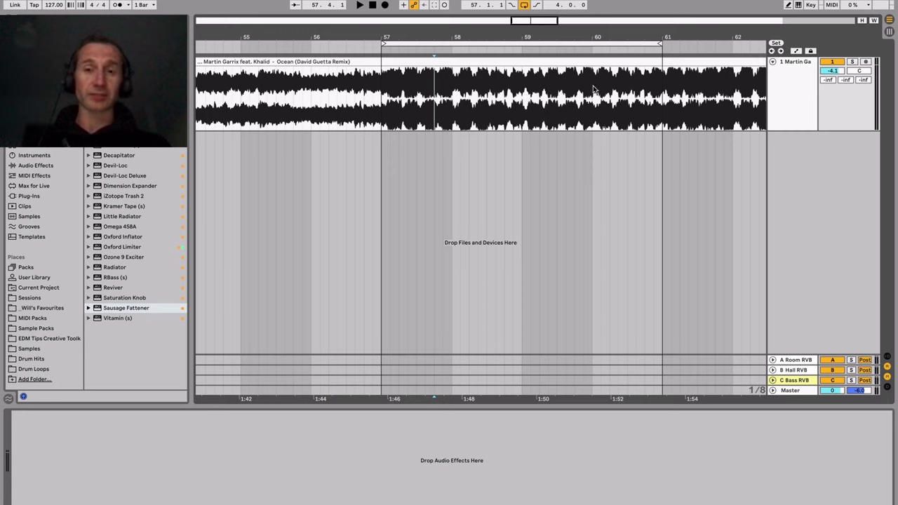
{"action": "left_click", "coordinate": [379, 96]}
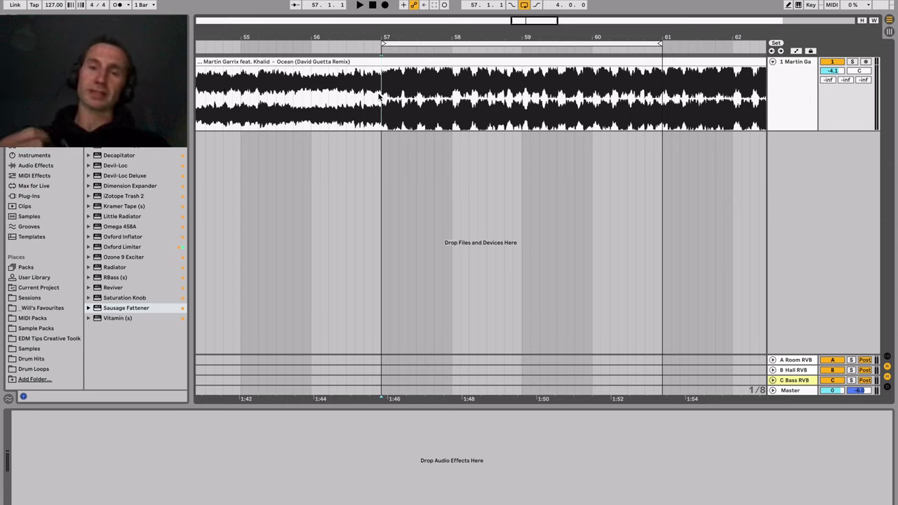
{"action": "key", "text": "space"}
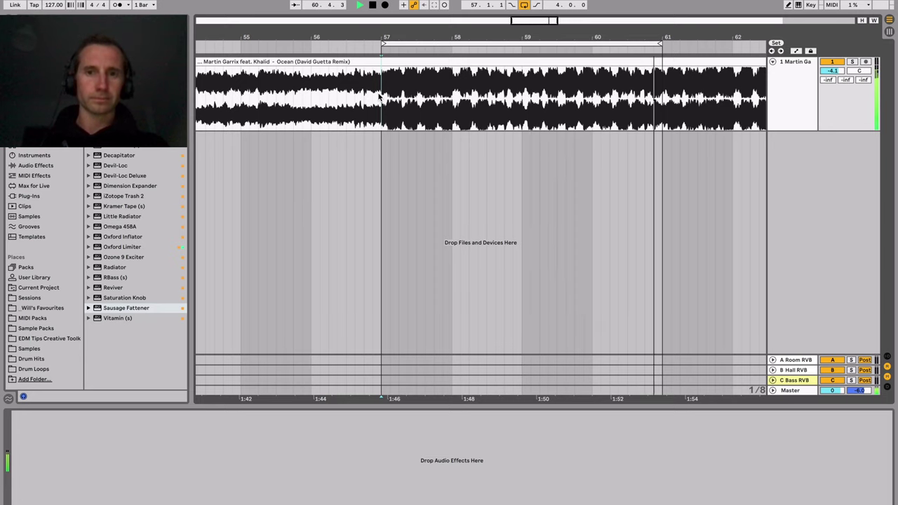
{"action": "key", "text": "space"}
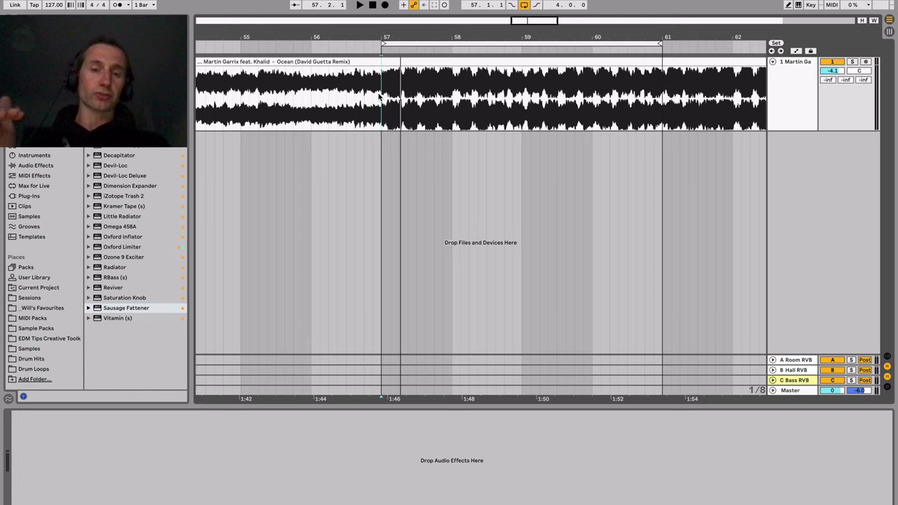
Play the bar 57–61 loop twice more, stopping after the second pass.
{"action": "key", "text": "space"}
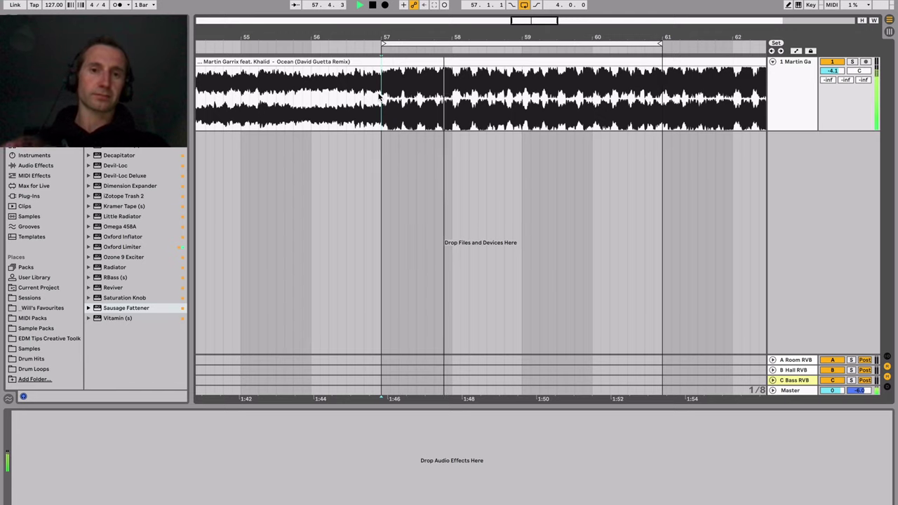
{"action": "key", "text": "space"}
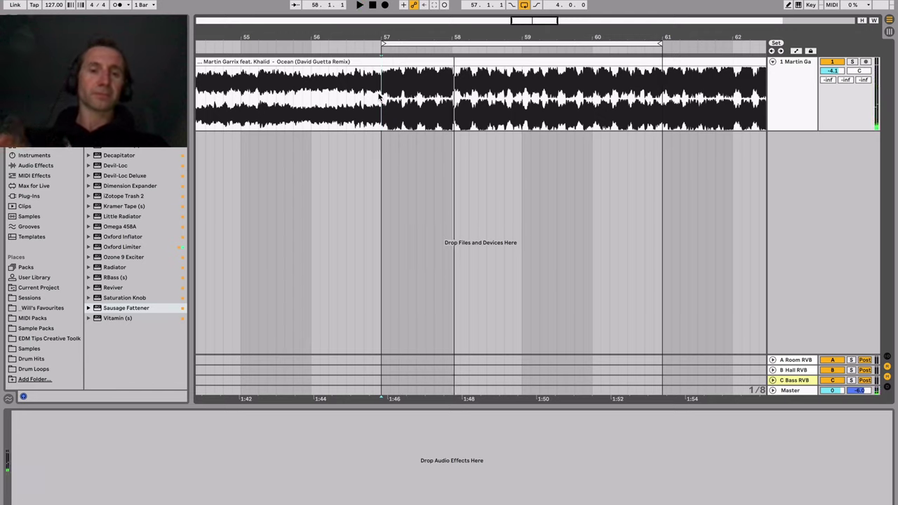
{"action": "key", "text": "space"}
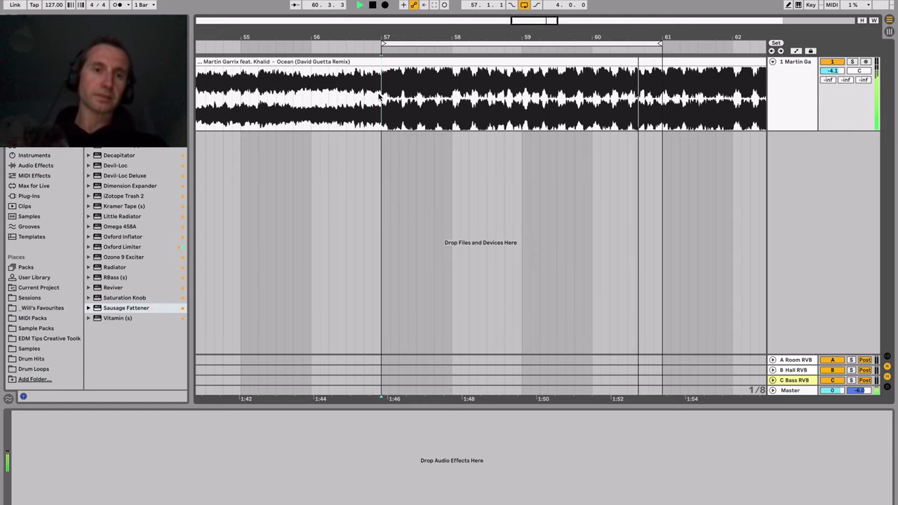
{"action": "key", "text": "space"}
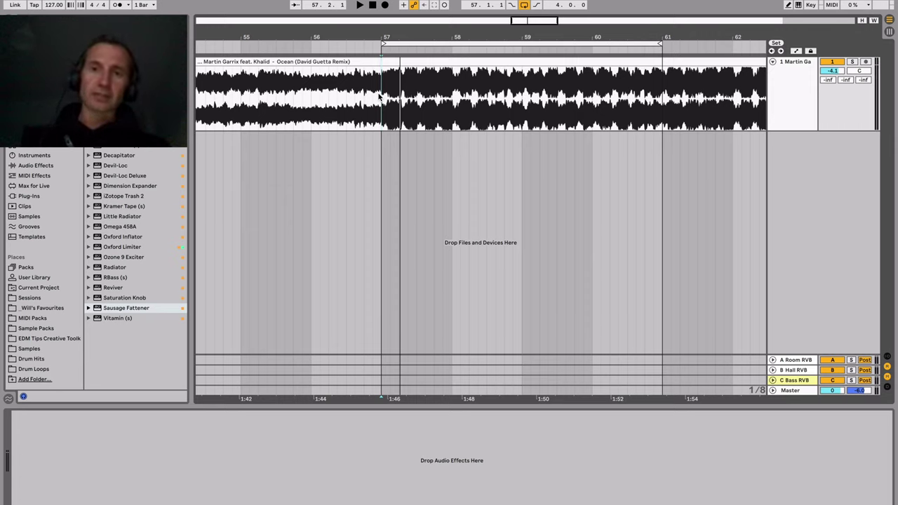
Add EQ Eight to the reference track and select its highest band.
{"action": "mouse_move", "coordinate": [472, 33]}
{"action": "left_mouse_down"}
{"action": "mouse_move", "coordinate": [573, 14]}
{"action": "mouse_move", "coordinate": [523, 33]}
{"action": "left_mouse_up"}
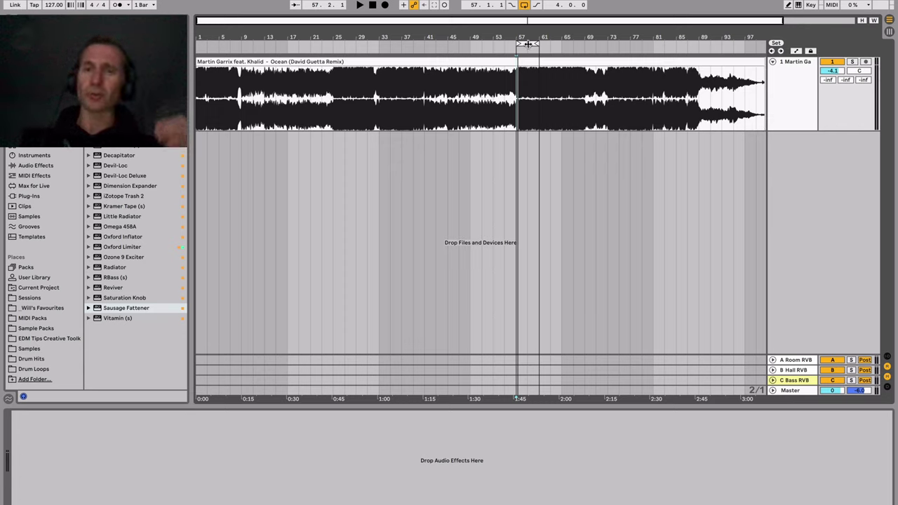
{"action": "left_click", "coordinate": [800, 83]}
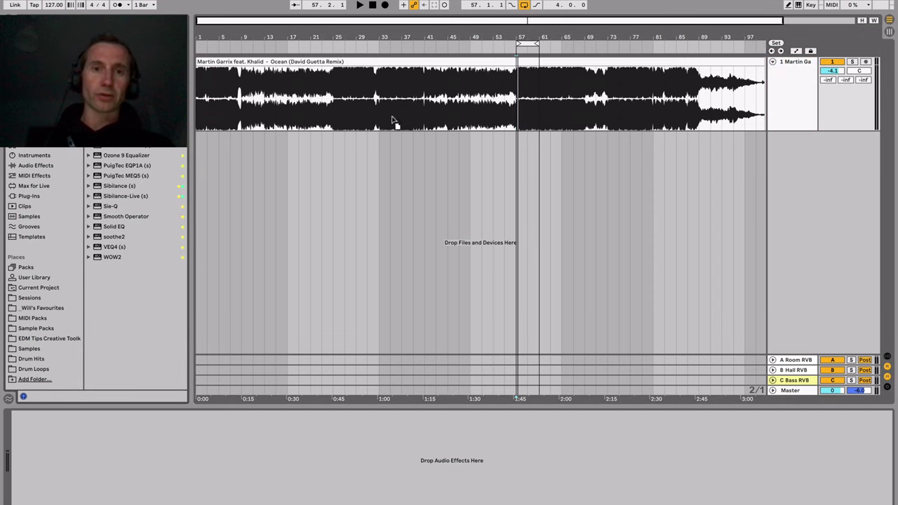
{"action": "left_click", "coordinate": [471, 101]}
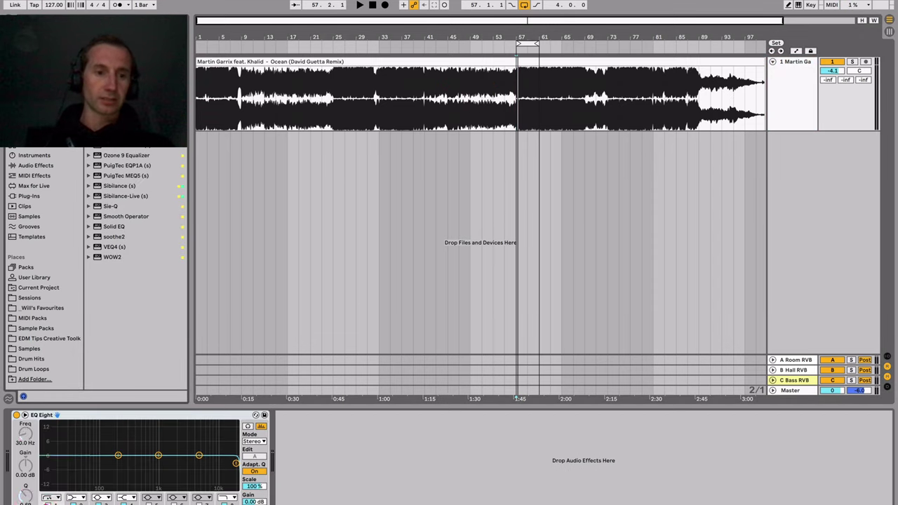
{"action": "left_click", "coordinate": [236, 463]}
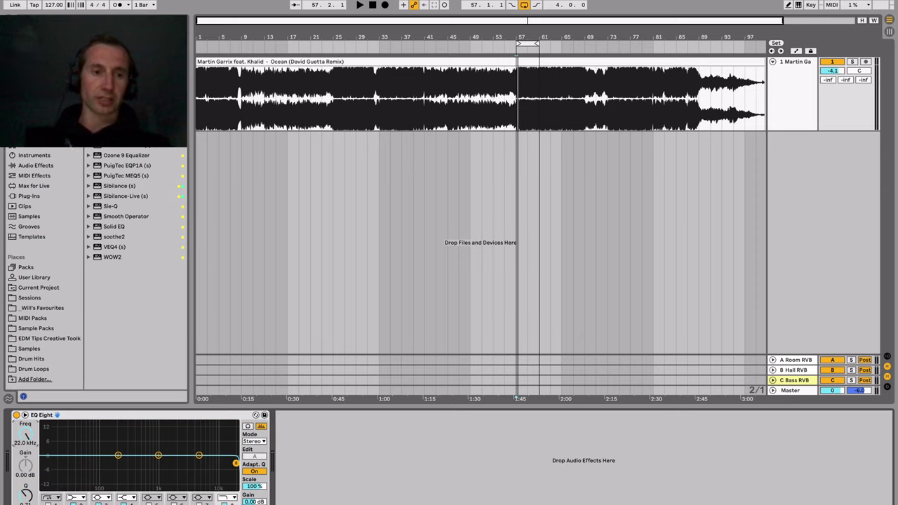
Set the filter cutoff to about 166 Hz during playback, bypass the EQ, and return to bar 1.
{"action": "key", "text": "space"}
{"action": "left_click_drag", "start_coordinate": [25, 434], "coordinate": [25, 453]}
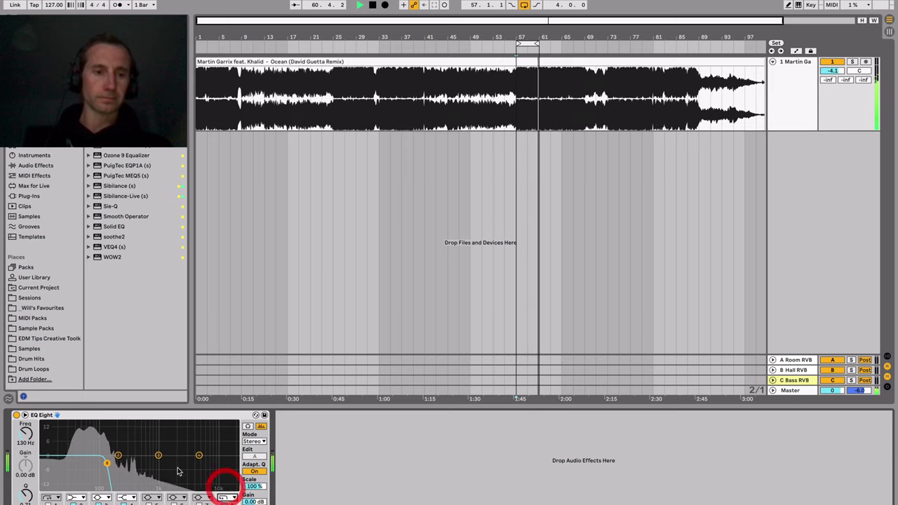
{"action": "left_click_drag", "start_coordinate": [43, 432], "coordinate": [28, 441]}
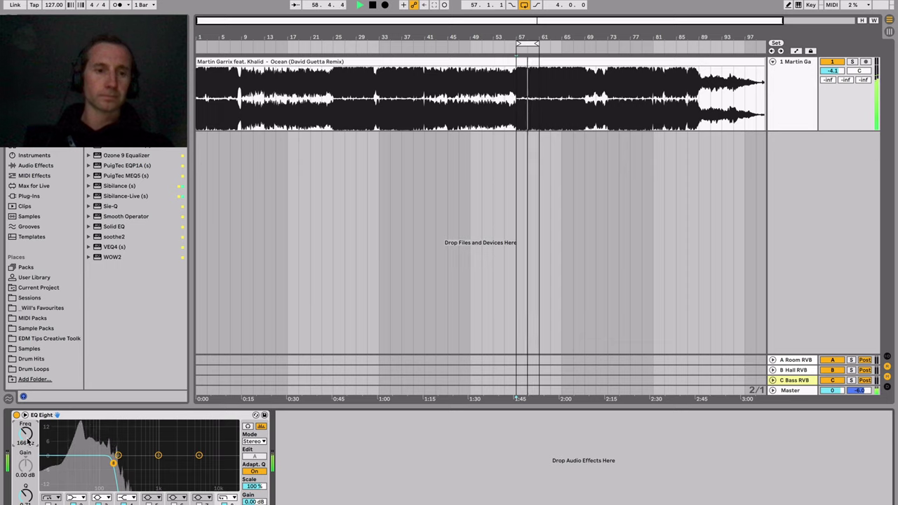
{"action": "key", "text": "space"}
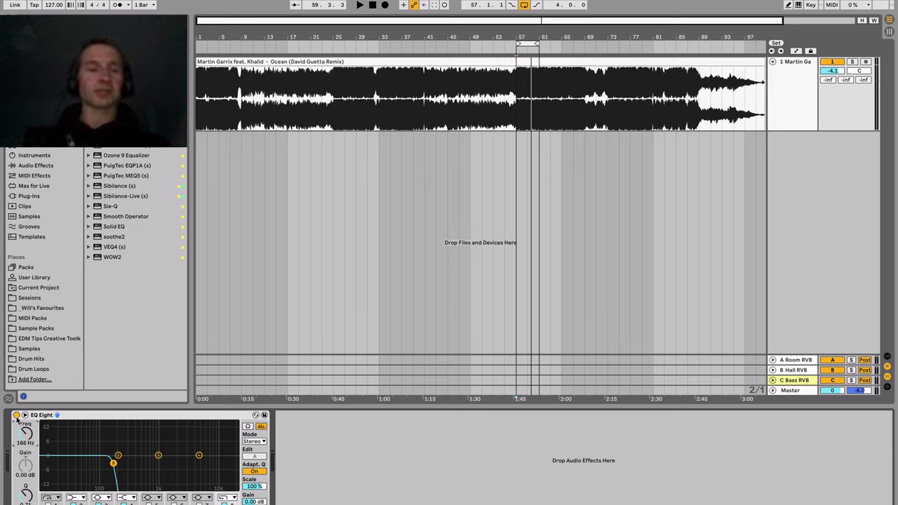
{"action": "left_click", "coordinate": [16, 415]}
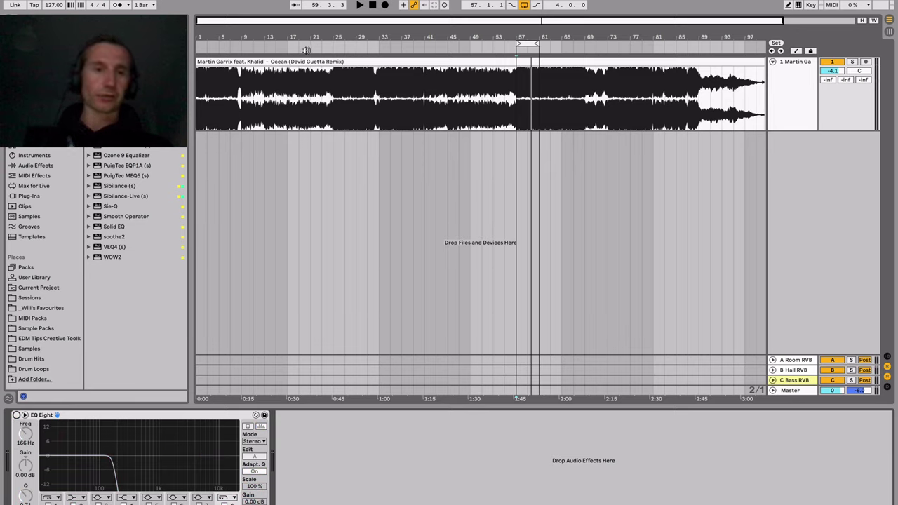
{"action": "left_click", "coordinate": [270, 68]}
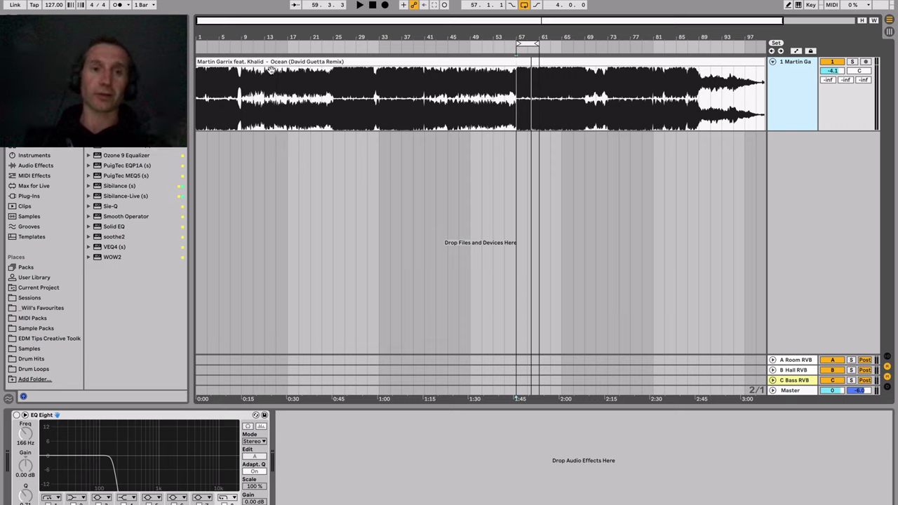
{"action": "left_click", "coordinate": [196, 99]}
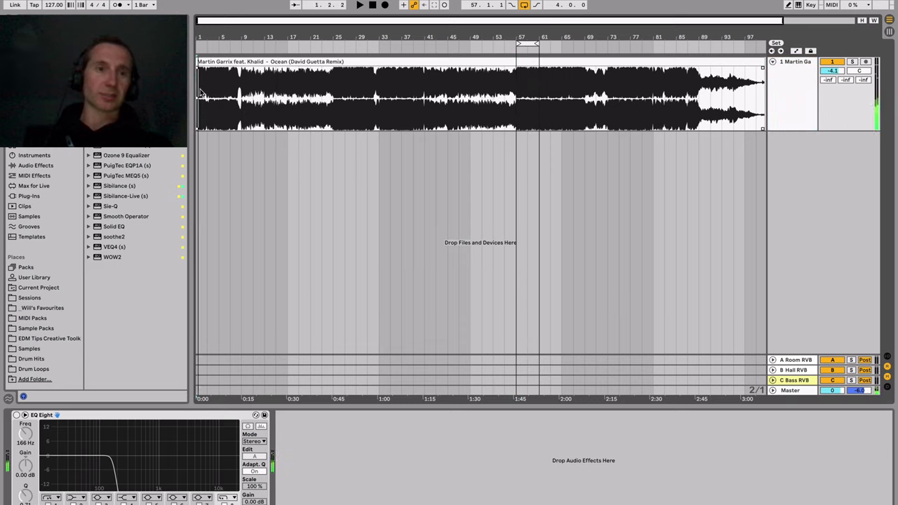
Trim the clip's silent lead-in so it begins where the music starts, and check it.
{"action": "mouse_move", "coordinate": [208, 62]}
{"action": "left_mouse_down"}
{"action": "mouse_move", "coordinate": [254, 63]}
{"action": "mouse_move", "coordinate": [199, 60]}
{"action": "left_mouse_up"}
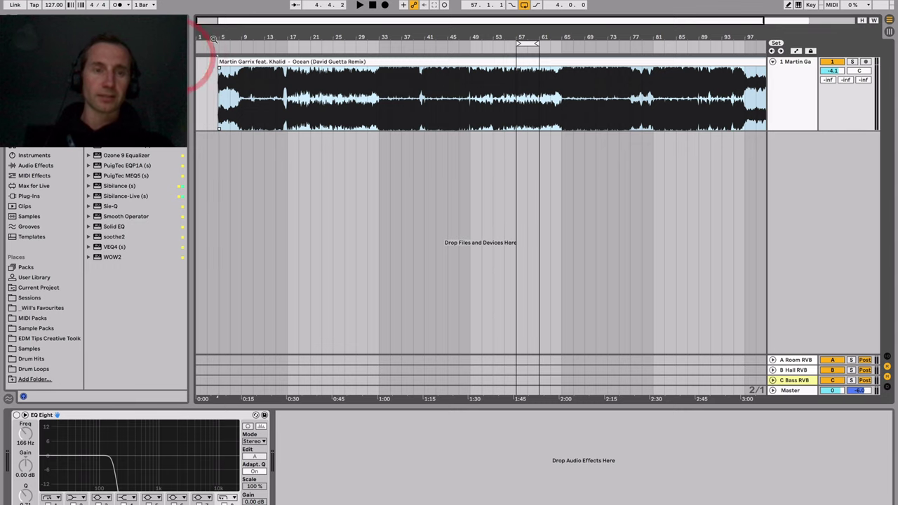
{"action": "left_click_drag", "start_coordinate": [219, 36], "coordinate": [247, 78]}
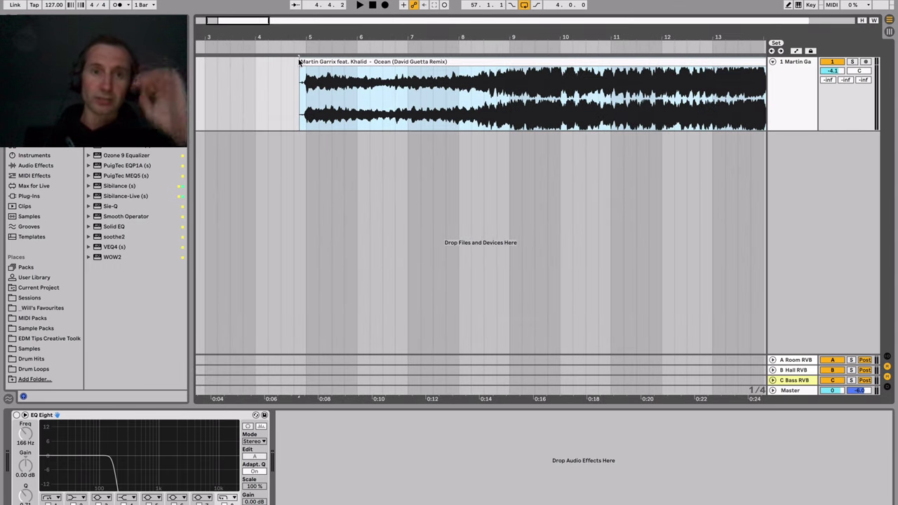
{"action": "left_click_drag", "start_coordinate": [300, 61], "coordinate": [300, 61]}
{"action": "left_click", "coordinate": [292, 80]}
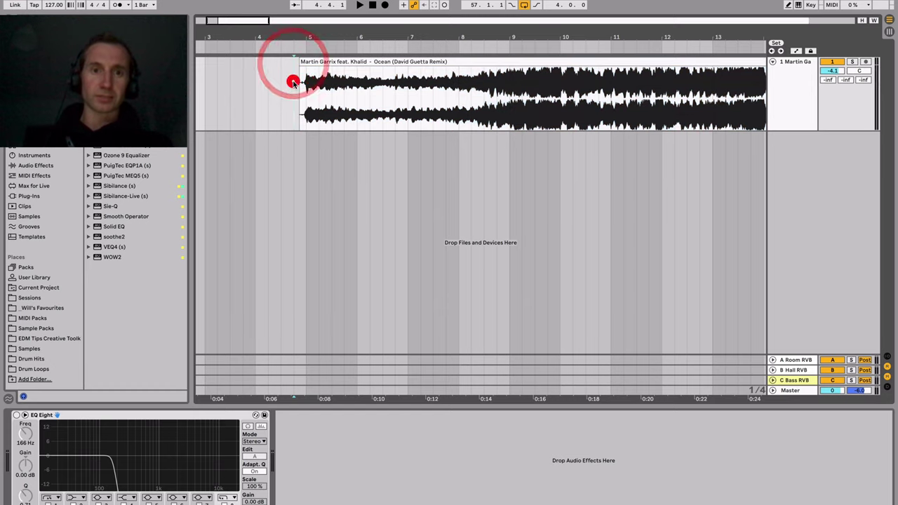
{"action": "key", "text": "space"}
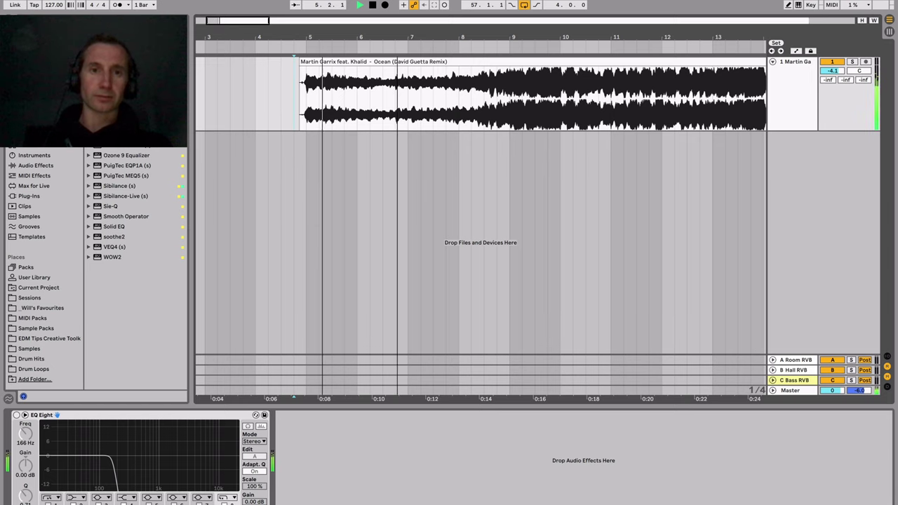
Move the trimmed clip back to start at bar 1.
{"action": "key", "text": "minus"}
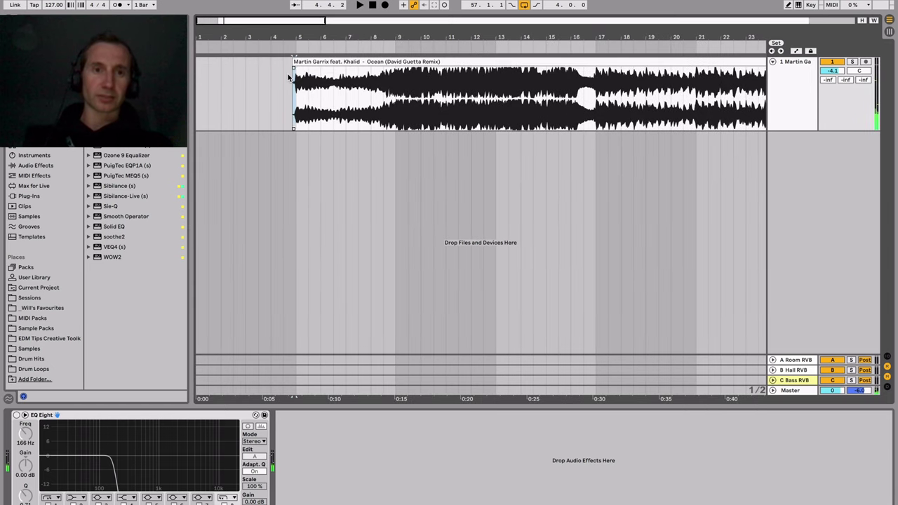
{"action": "left_click_drag", "start_coordinate": [284, 73], "coordinate": [210, 65]}
{"action": "left_click", "coordinate": [195, 101]}
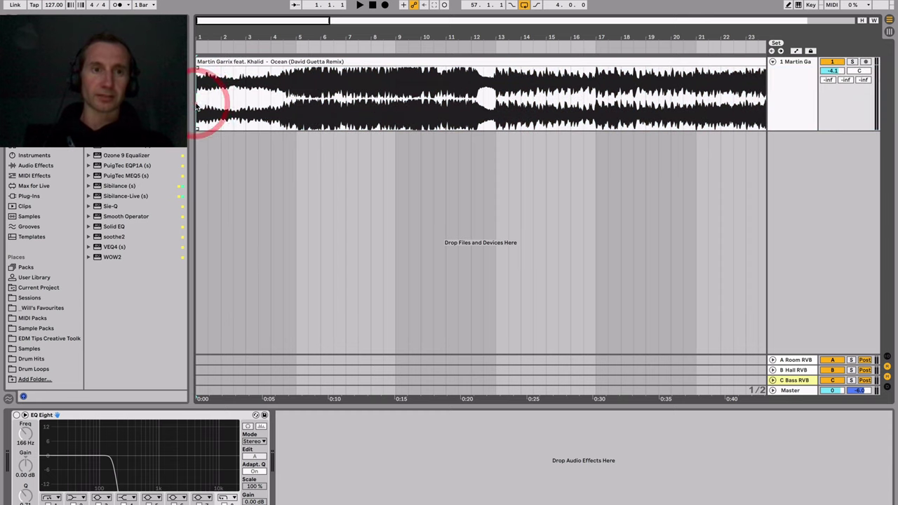
Play the Ocean remix intro from the song start to listen through it.
{"action": "key", "text": "space"}
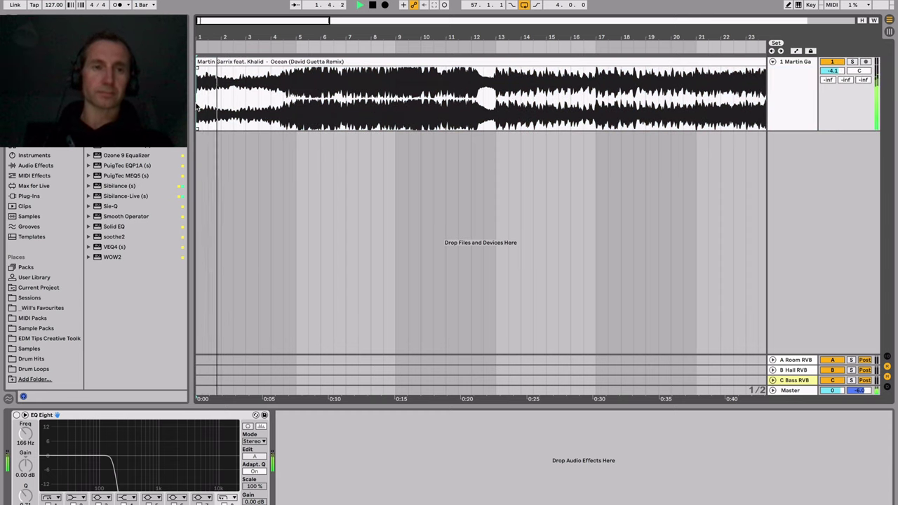
{"action": "key", "text": "space"}
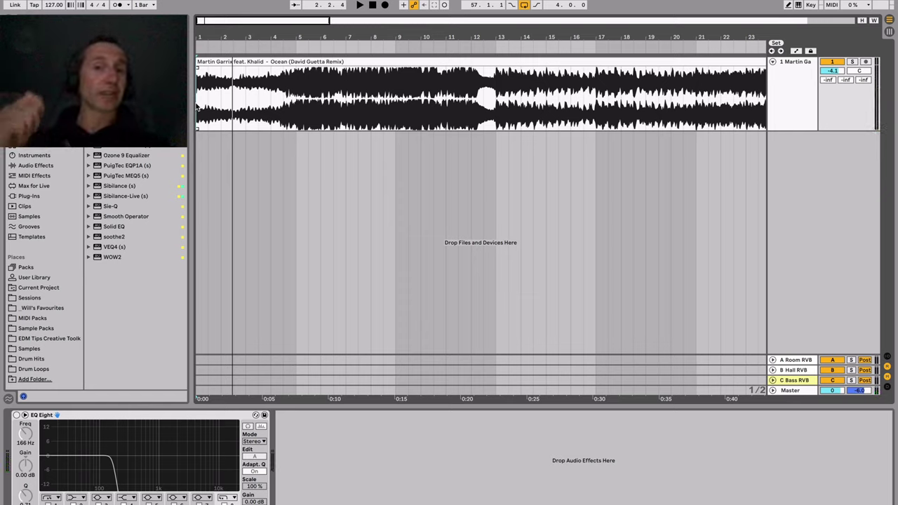
{"action": "key", "text": "space"}
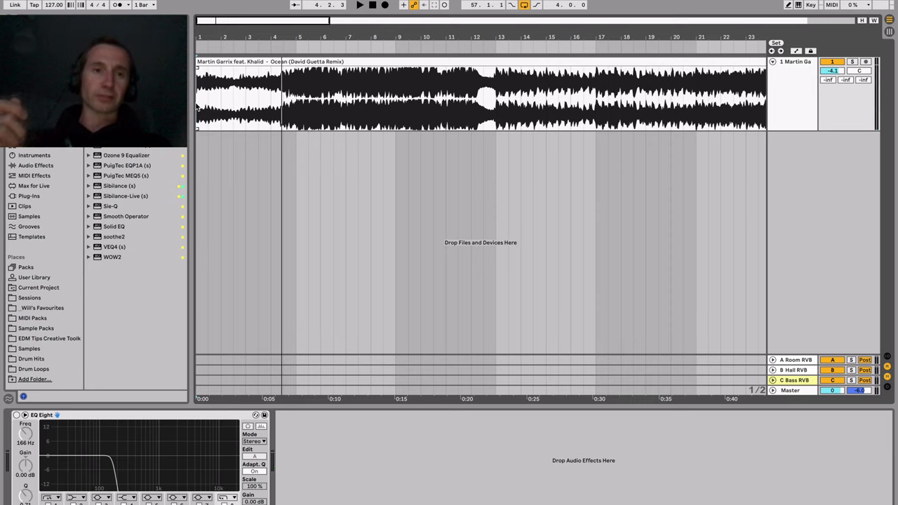
{"action": "left_click", "coordinate": [197, 106]}
{"action": "key", "text": "space"}
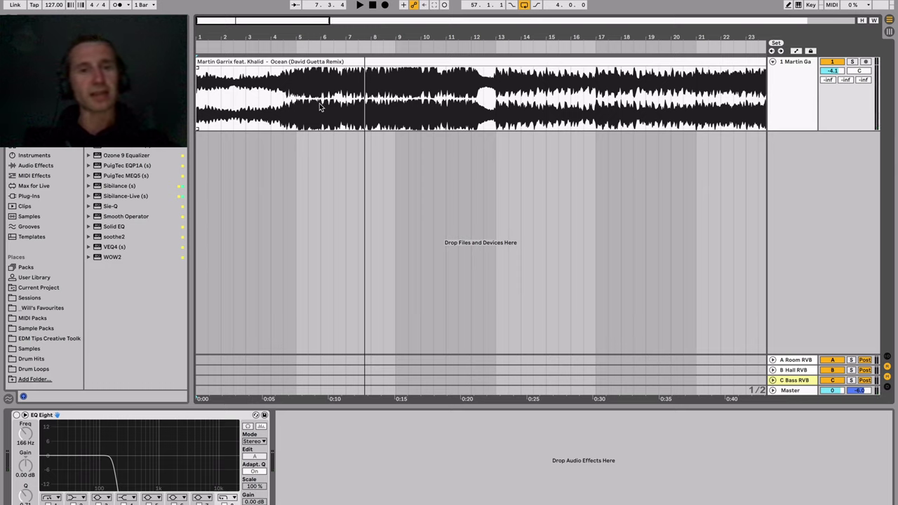
Audition from around bar 6, then loop the single bar 7–8 and play it.
{"action": "left_click", "coordinate": [318, 99]}
{"action": "key", "text": "space"}
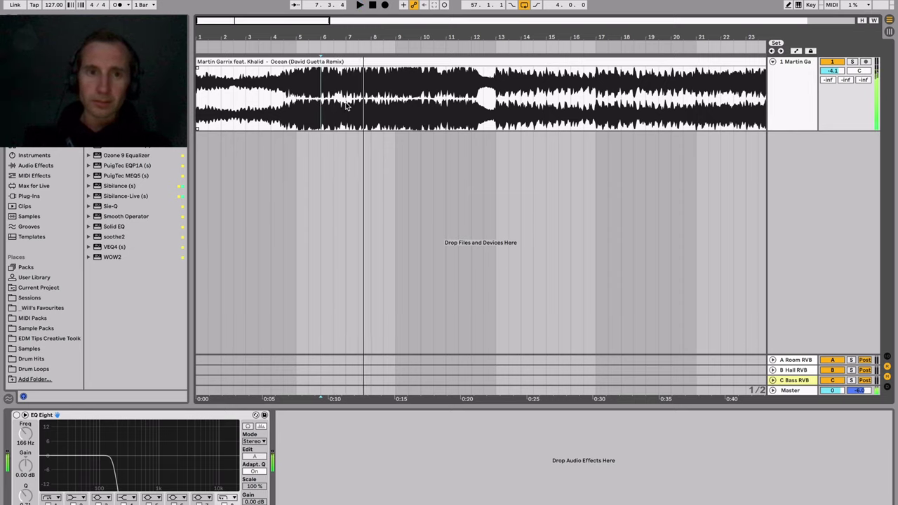
{"action": "key", "text": "space"}
{"action": "left_click", "coordinate": [348, 105]}
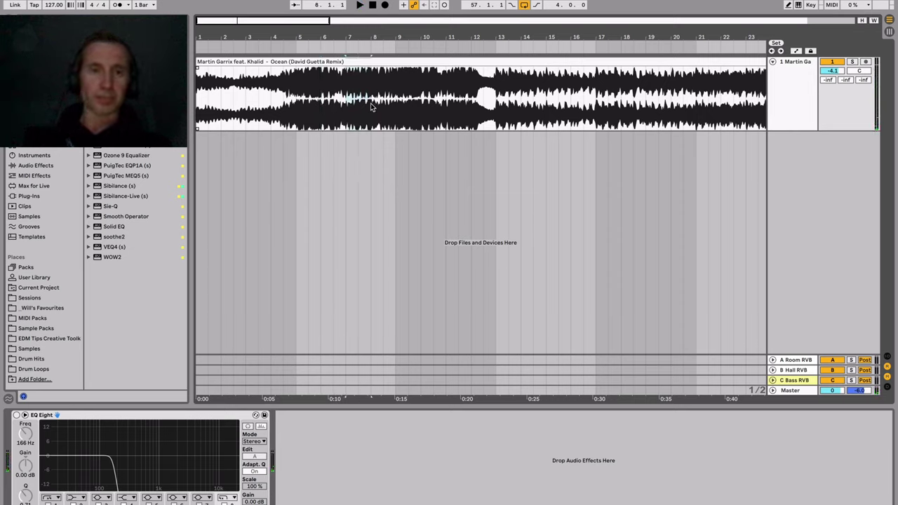
{"action": "left_click", "coordinate": [372, 108], "text": "shift"}
{"action": "key", "text": "space"}
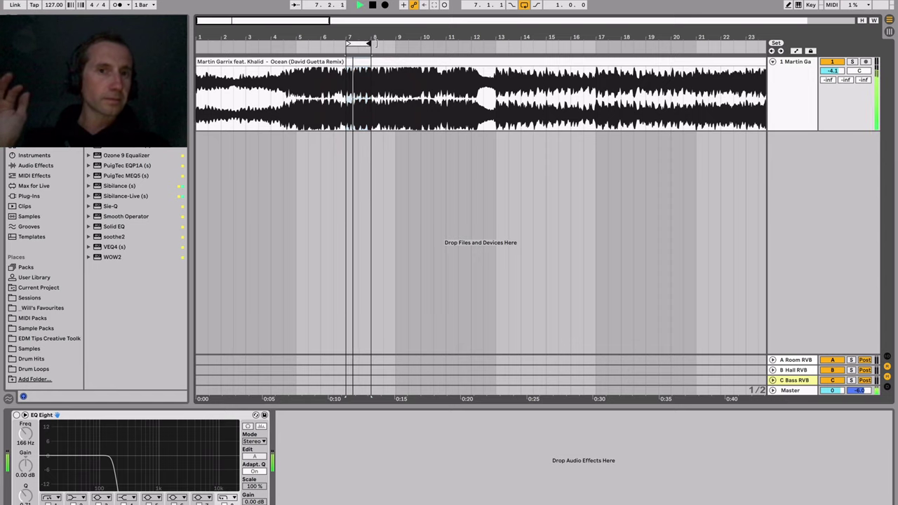
Extend the loop to bars 7–9, zoom in on bars 6–13, and play it briefly.
{"action": "left_click_drag", "start_coordinate": [368, 43], "coordinate": [393, 43]}
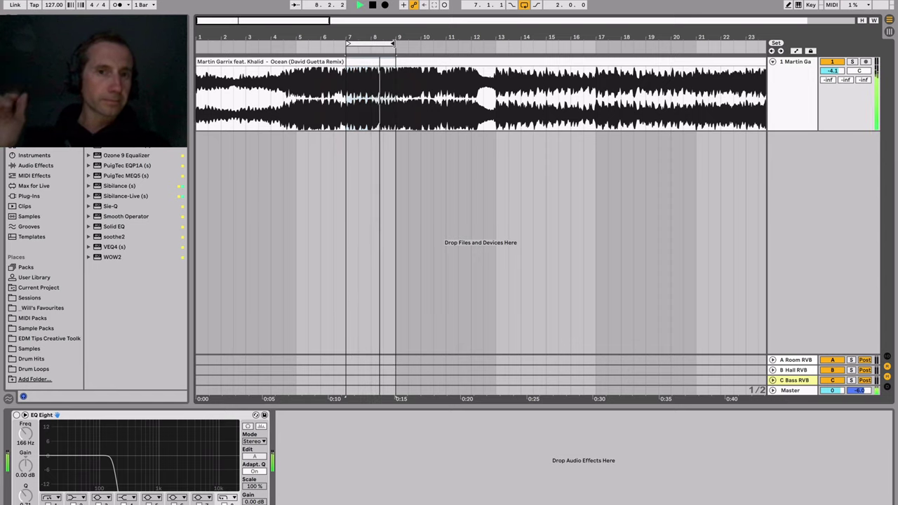
{"action": "left_click", "coordinate": [396, 43]}
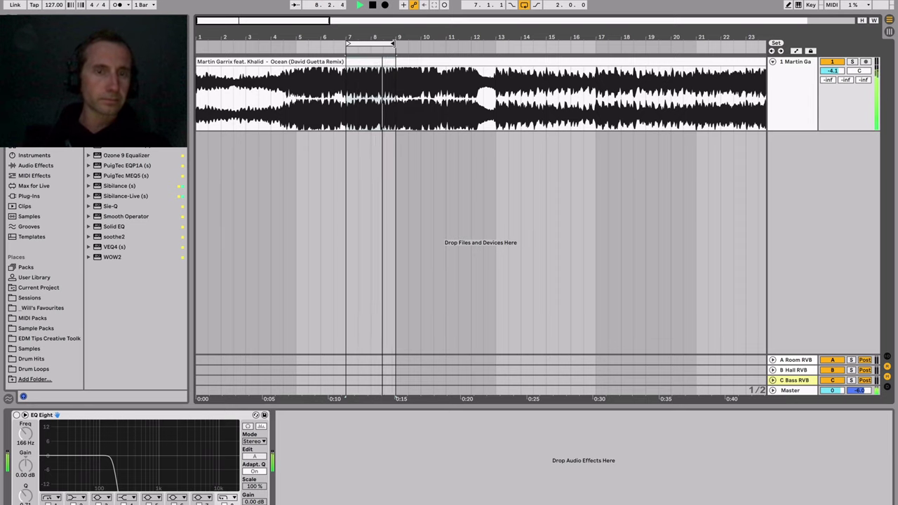
{"action": "left_click_drag", "start_coordinate": [367, 31], "coordinate": [379, 75]}
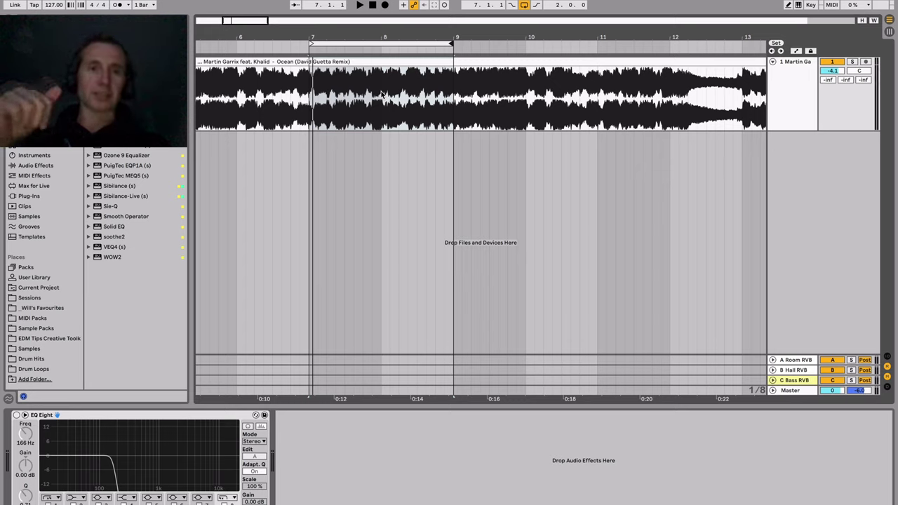
{"action": "key", "text": "space"}
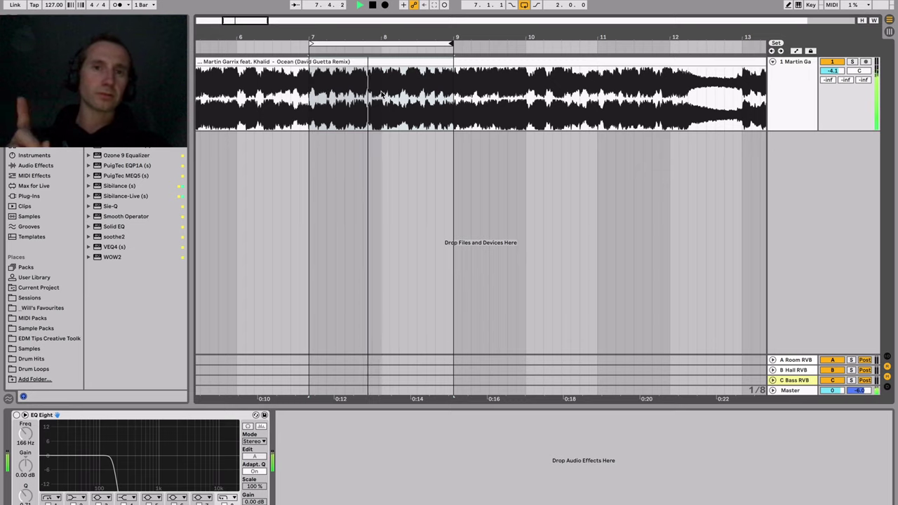
{"action": "key", "text": "space"}
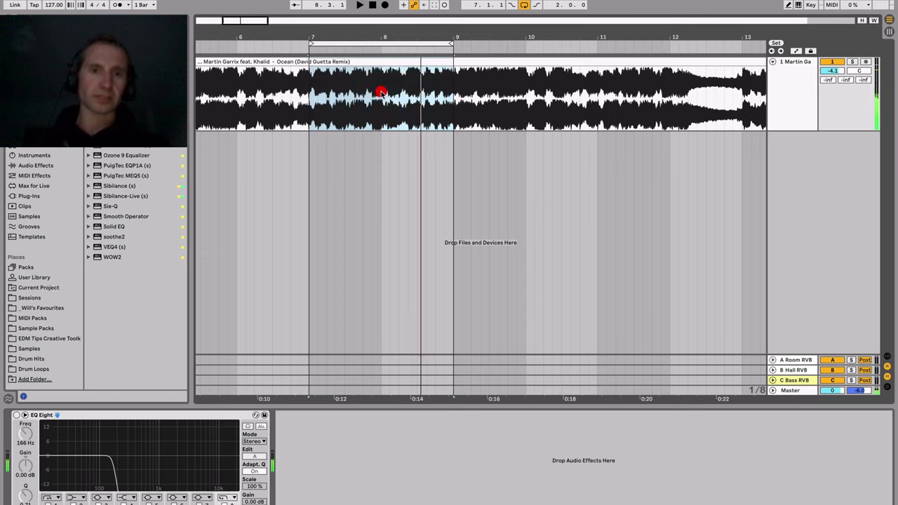
Replay the loop from inside bar 8, then zoom out to the whole track.
{"action": "left_click", "coordinate": [379, 92]}
{"action": "key", "text": "space"}
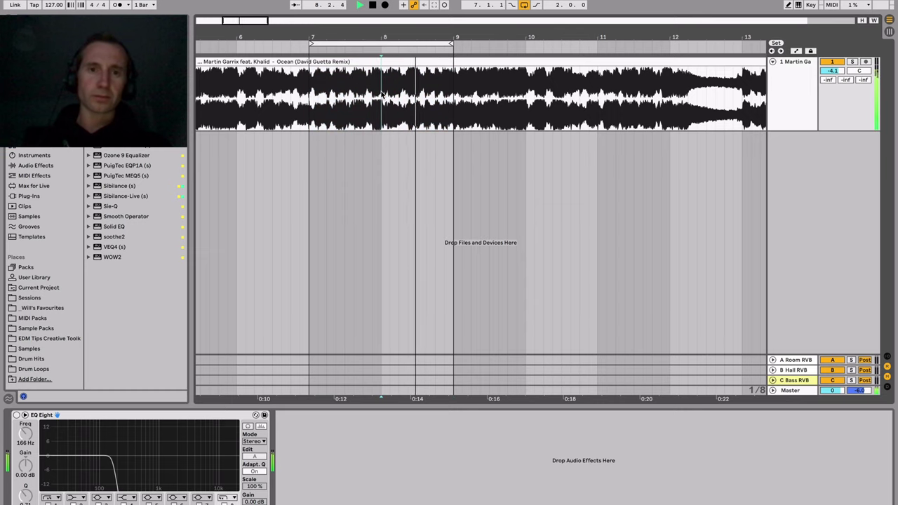
{"action": "key", "text": "space"}
{"action": "key", "text": "space"}
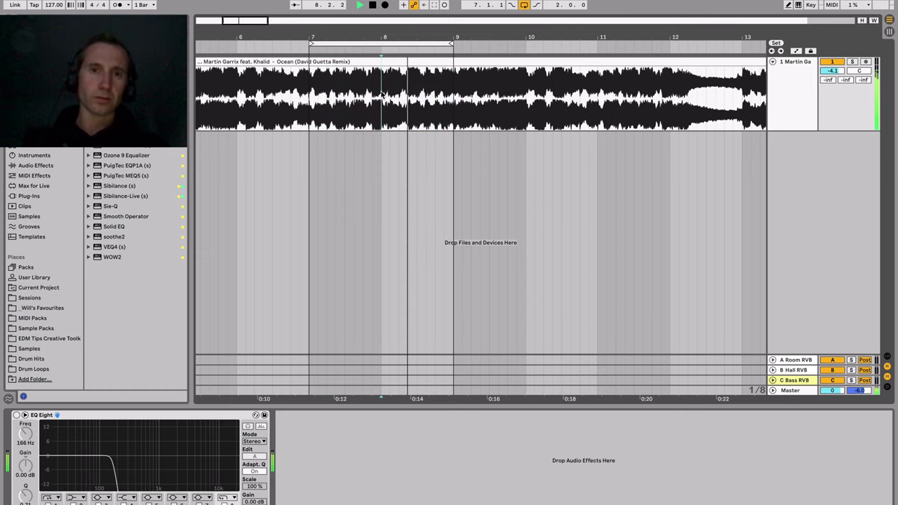
{"action": "key", "text": "space"}
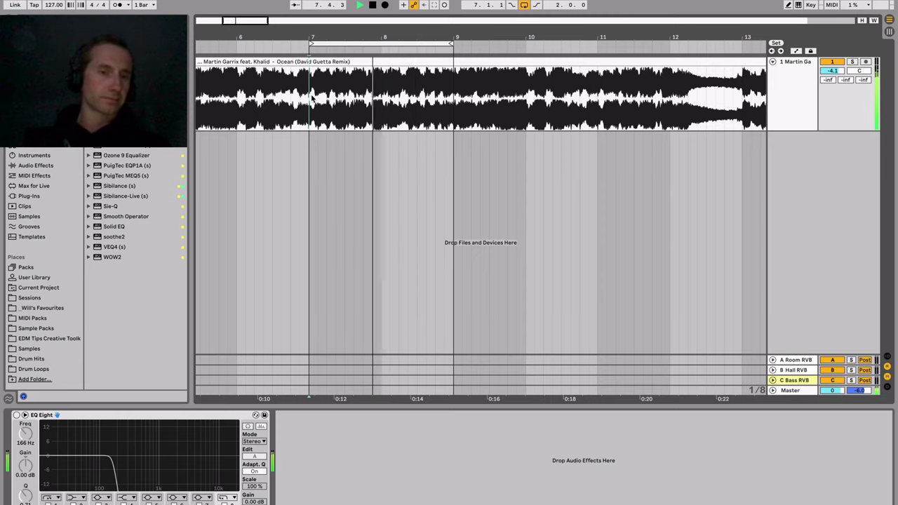
{"action": "key", "text": "space"}
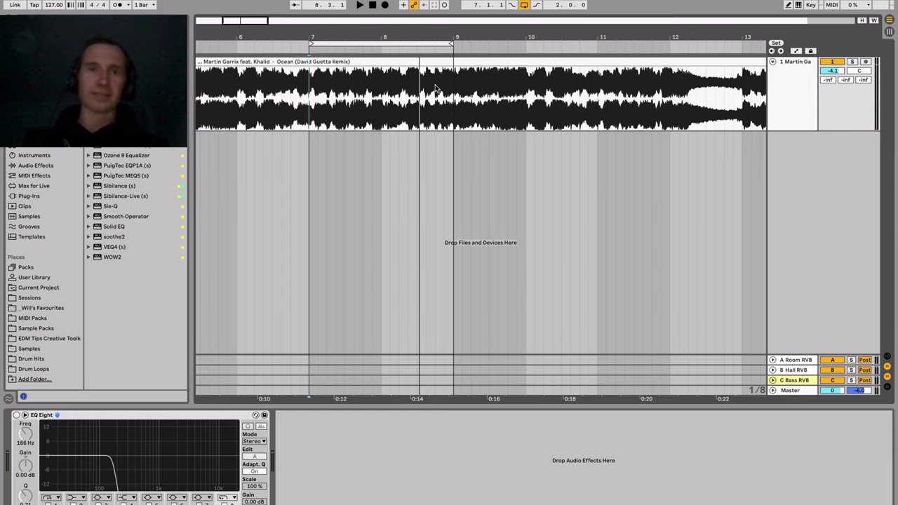
{"action": "left_click_drag", "start_coordinate": [483, 30], "coordinate": [291, 33]}
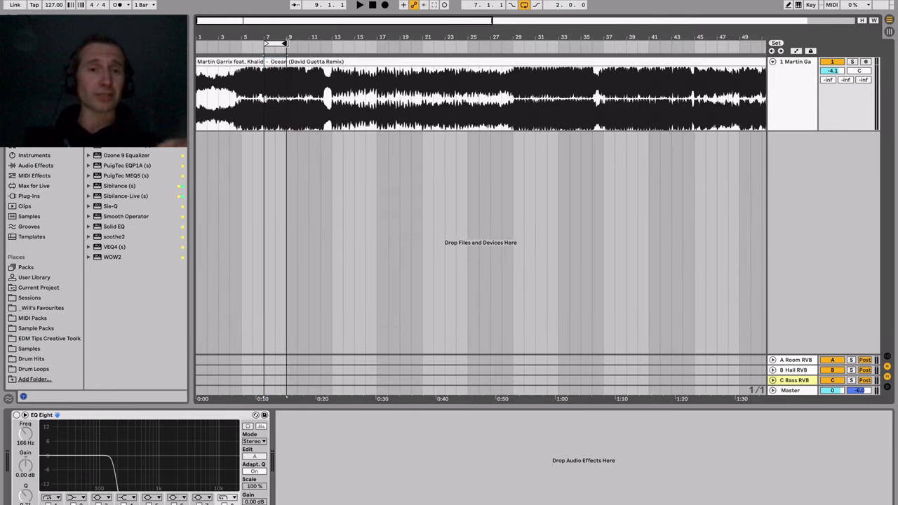
Move the loop brace to bars 11–15 and start playing it.
{"action": "left_click_drag", "start_coordinate": [284, 43], "coordinate": [318, 44]}
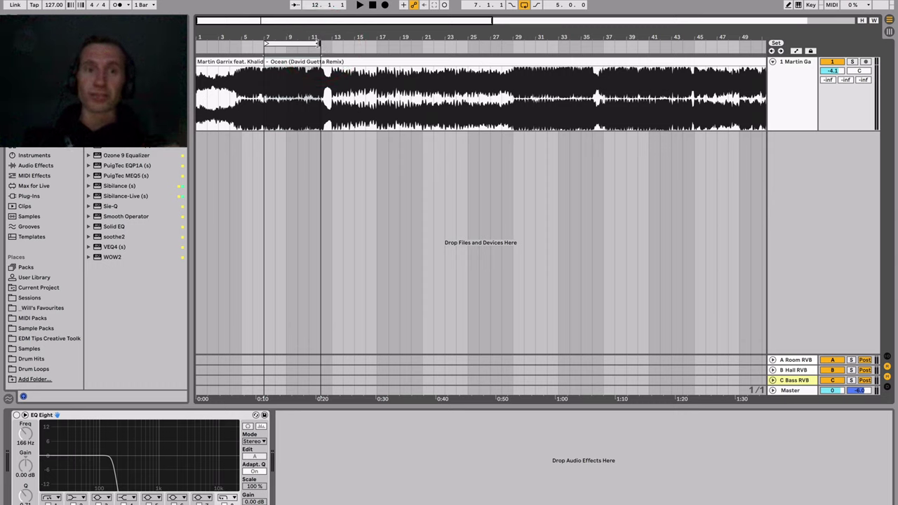
{"action": "left_click", "coordinate": [311, 42]}
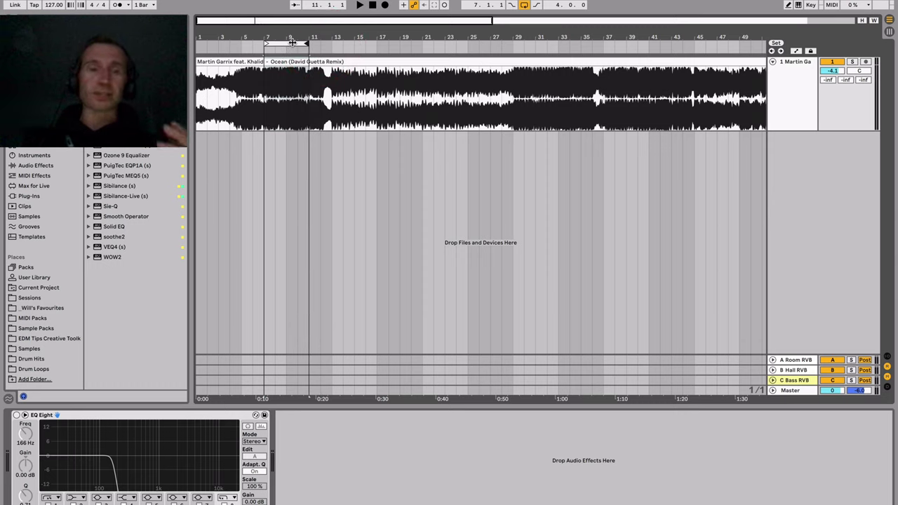
{"action": "left_click_drag", "start_coordinate": [291, 42], "coordinate": [340, 43]}
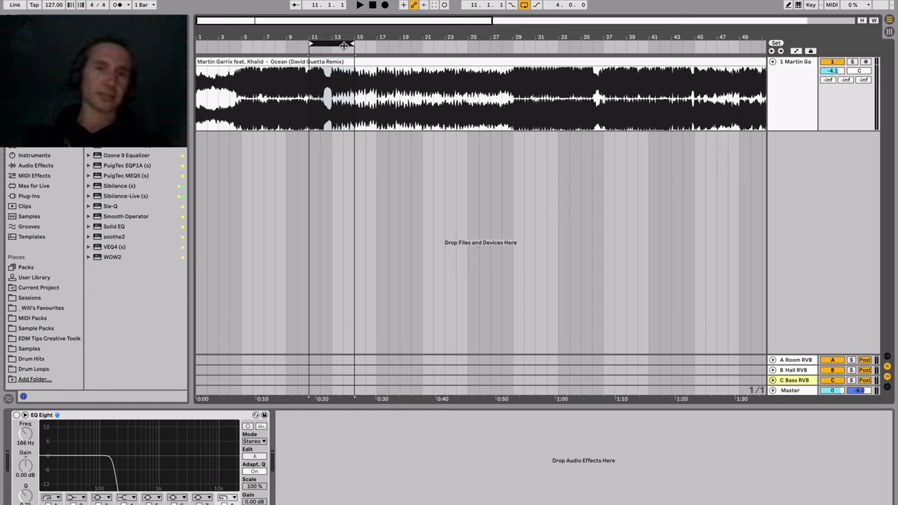
{"action": "key", "text": "space"}
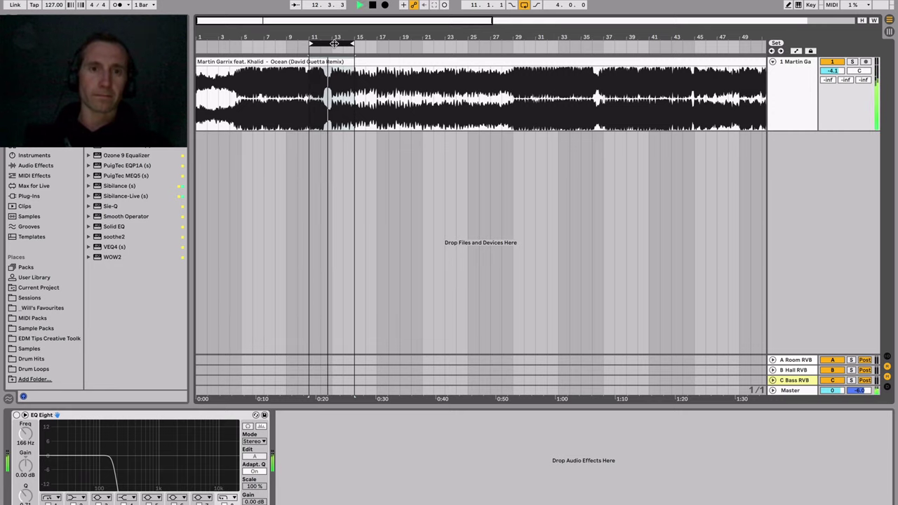
Zoom in and audition the bars 11–15 loop starting from bar 12.
{"action": "scroll", "coordinate": [334, 43], "scroll_direction": "up", "scroll_amount": 1}
{"action": "scroll", "coordinate": [335, 44], "scroll_direction": "up", "scroll_amount": 5}
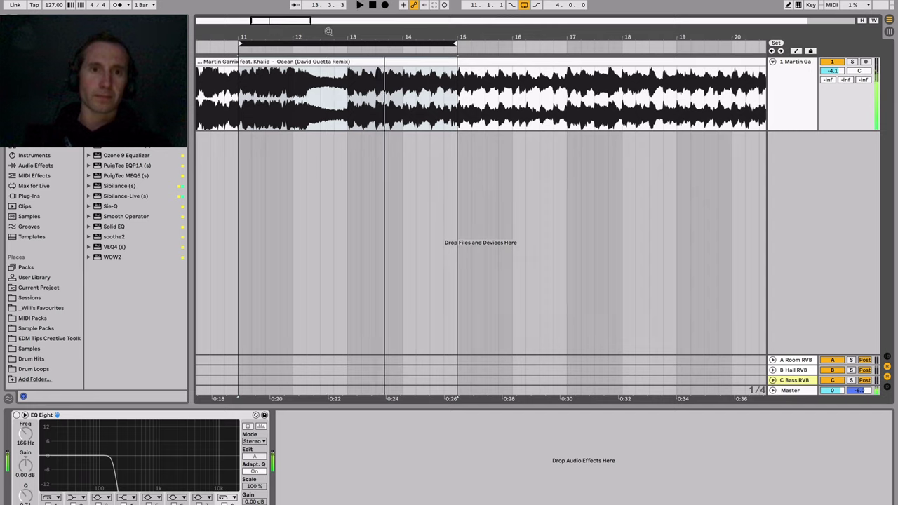
{"action": "left_click", "coordinate": [293, 94]}
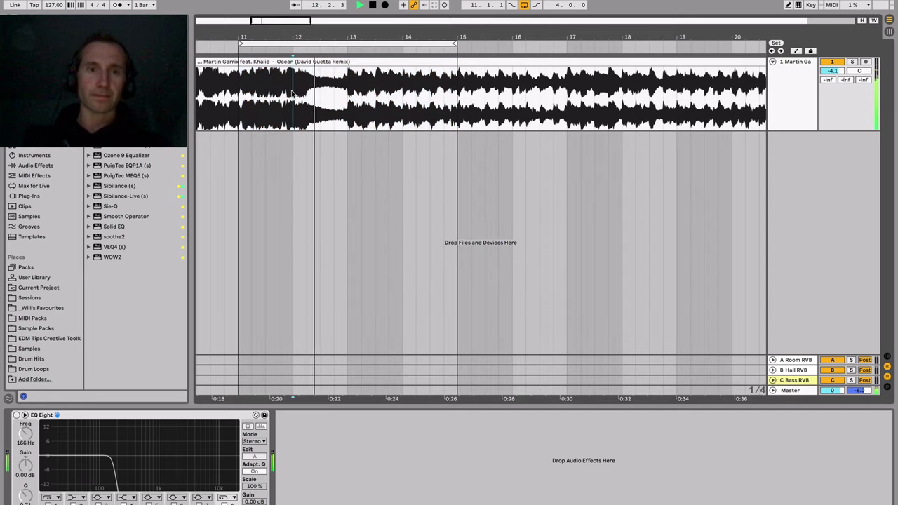
{"action": "key", "text": "space"}
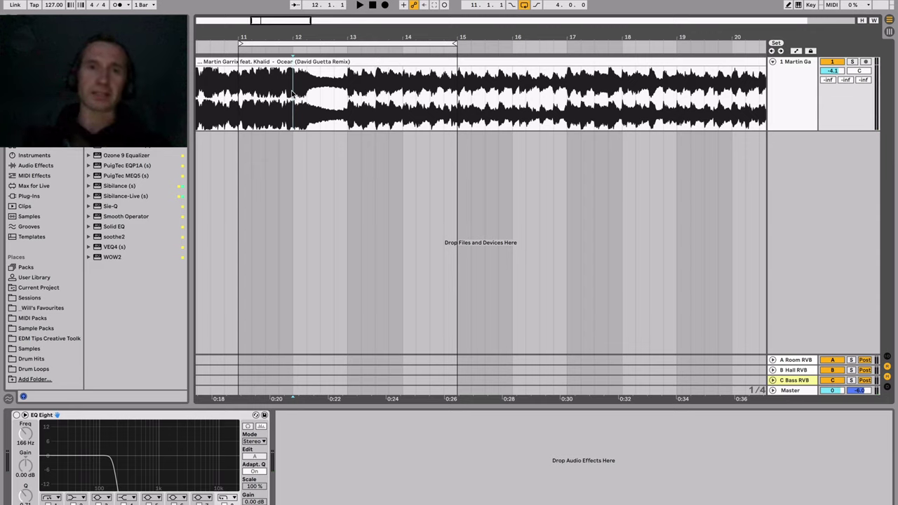
{"action": "key", "text": "space"}
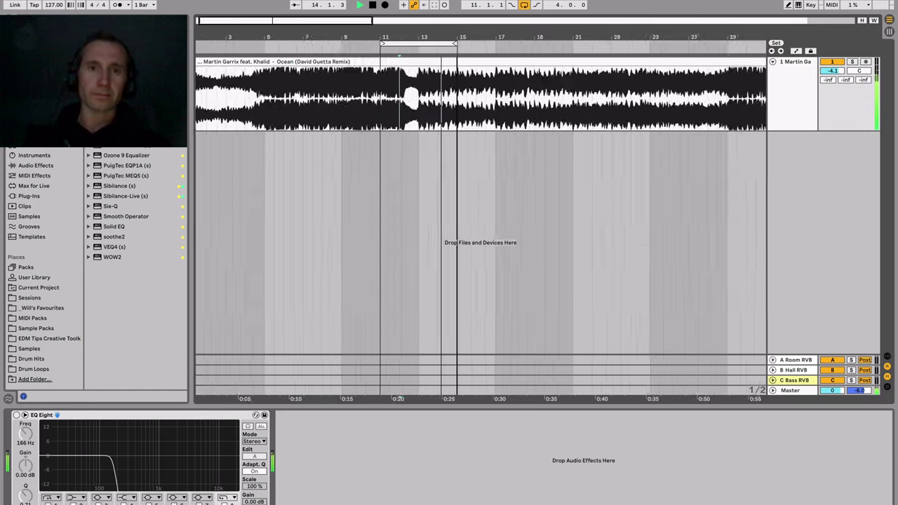
Zoom out and reset the playing loop to bars 13–17, then stretch it to bar 29.
{"action": "left_click_drag", "start_coordinate": [421, 49], "coordinate": [417, 35]}
{"action": "key", "text": "space"}
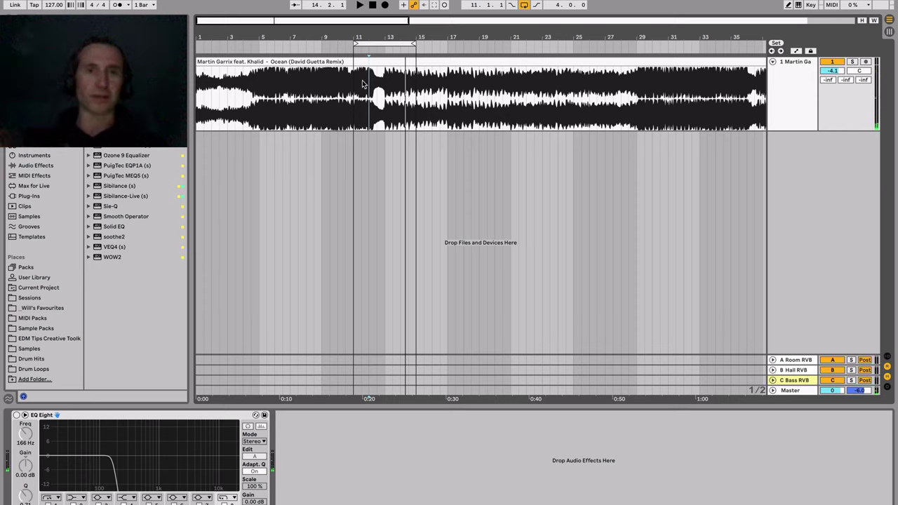
{"action": "mouse_move", "coordinate": [363, 91]}
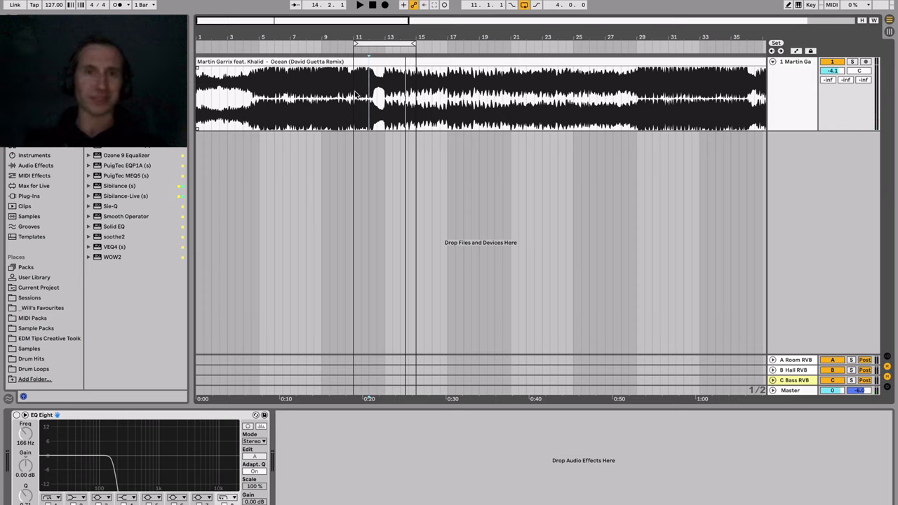
{"action": "key", "text": "space"}
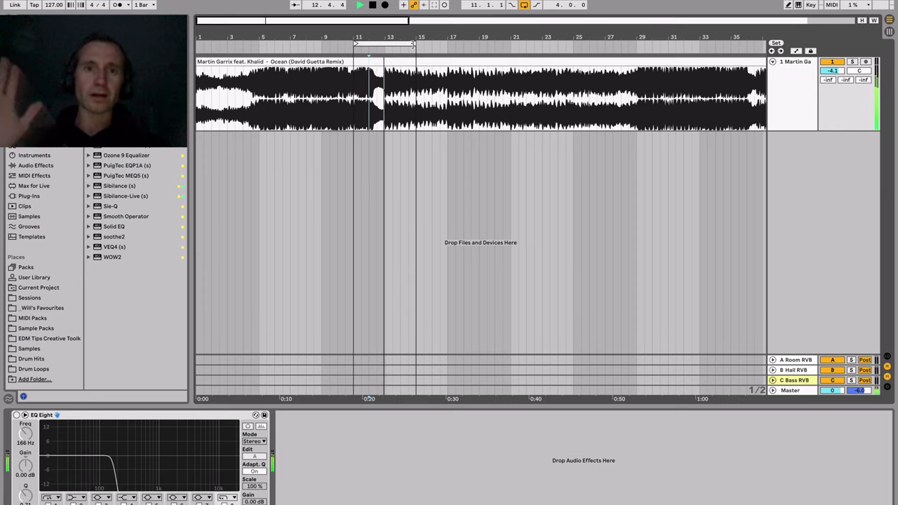
{"action": "left_click_drag", "start_coordinate": [416, 44], "coordinate": [446, 43]}
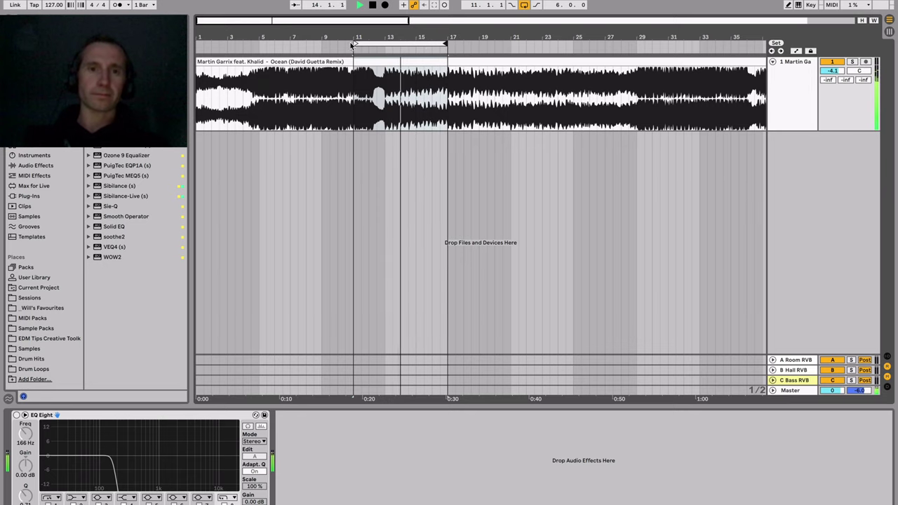
{"action": "left_click_drag", "start_coordinate": [354, 45], "coordinate": [386, 44]}
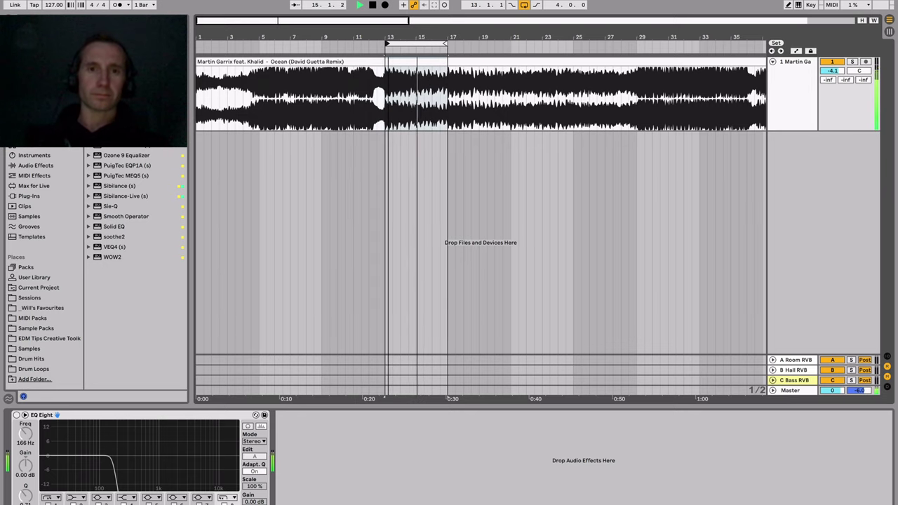
{"action": "key", "text": "minus"}
{"action": "left_click_drag", "start_coordinate": [384, 44], "coordinate": [512, 42]}
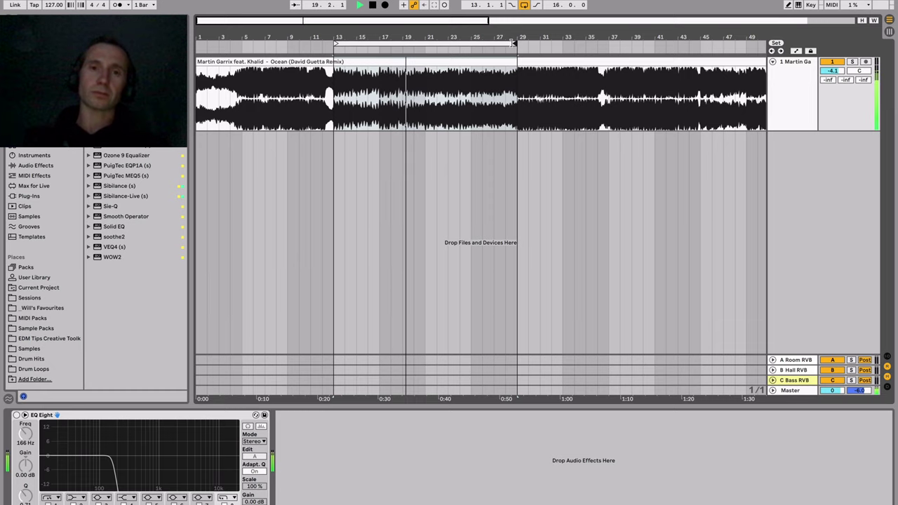
Return the playhead to bar 13, stop playback, and extend the loop end to bar 35.
{"action": "left_click", "coordinate": [335, 95]}
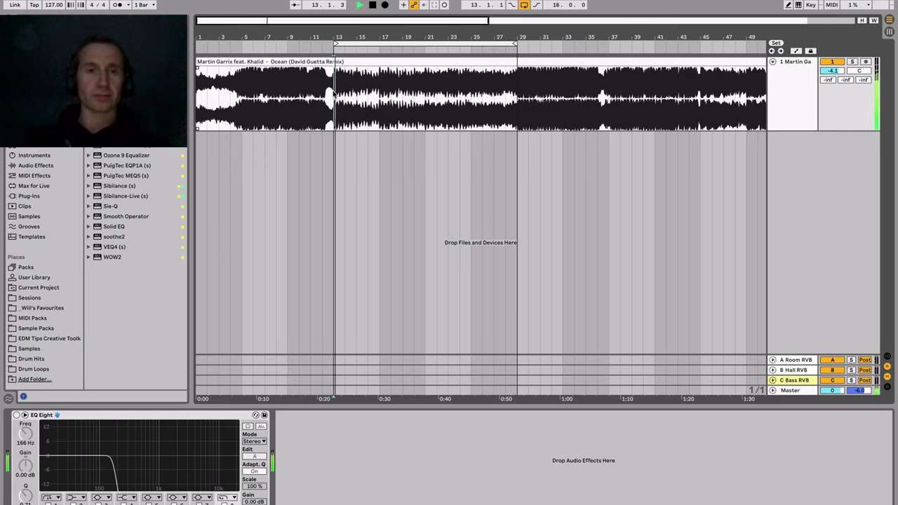
{"action": "key", "text": "space"}
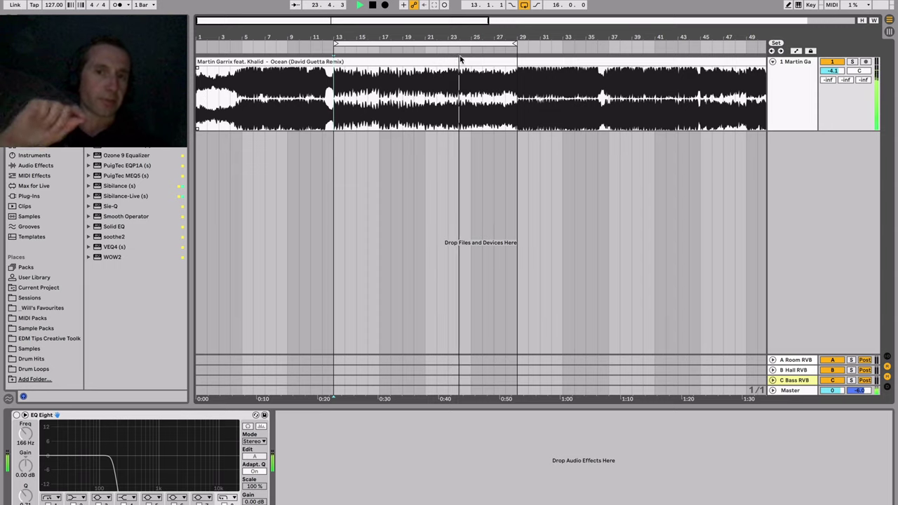
{"action": "left_click_drag", "start_coordinate": [513, 47], "coordinate": [584, 47]}
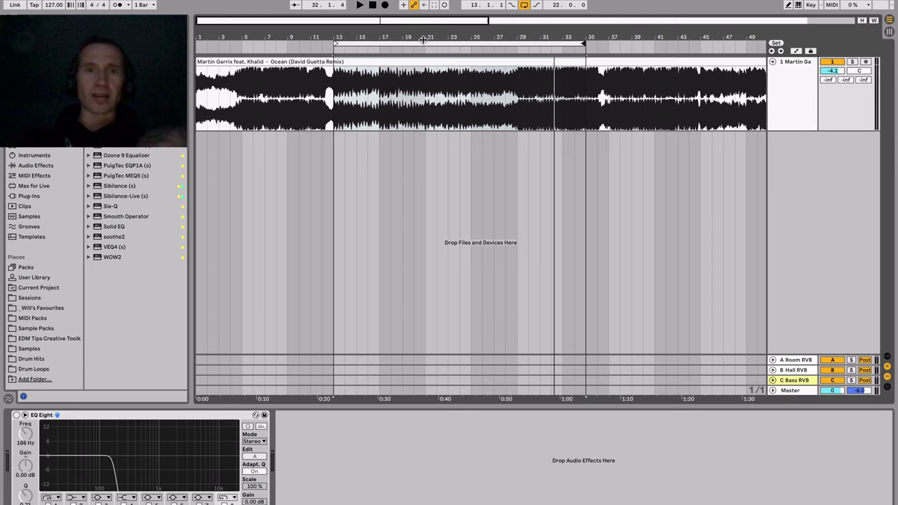
Zoom out and drag the loop end from bar 35 to bar 47.
{"action": "key", "text": "minus"}
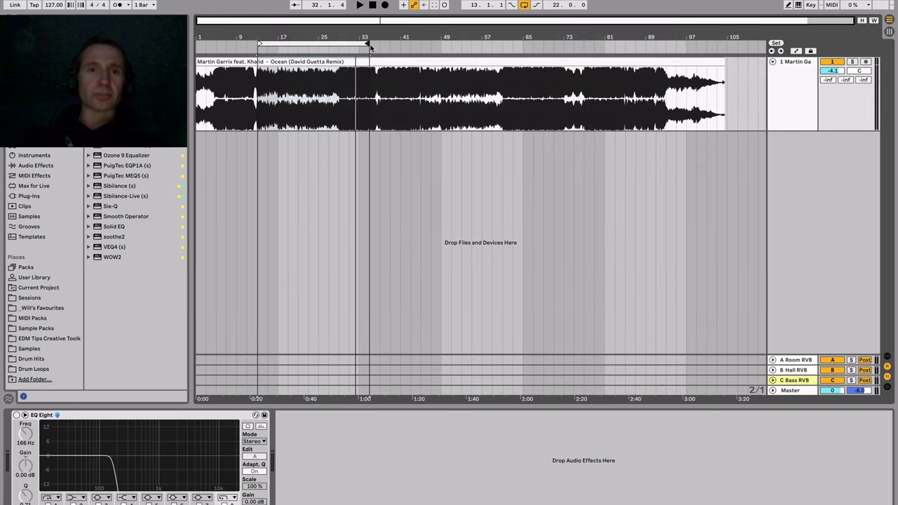
{"action": "left_click_drag", "start_coordinate": [366, 44], "coordinate": [427, 43]}
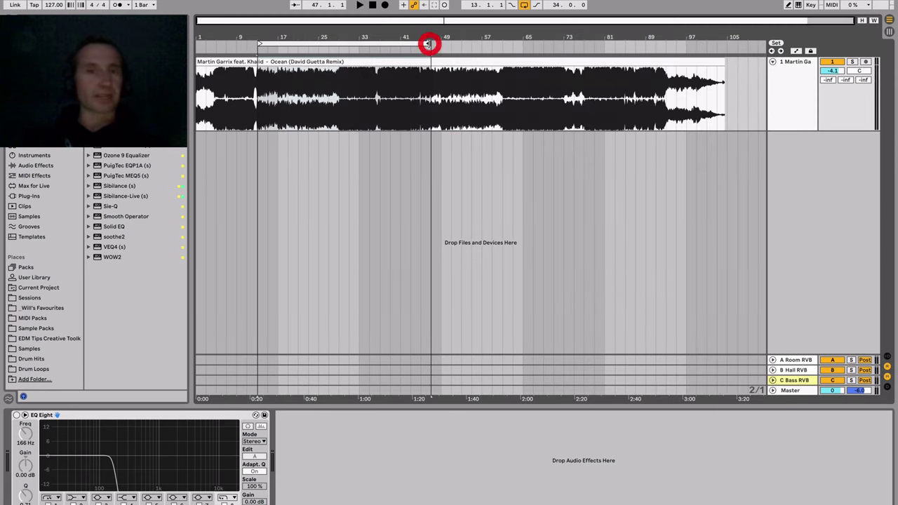